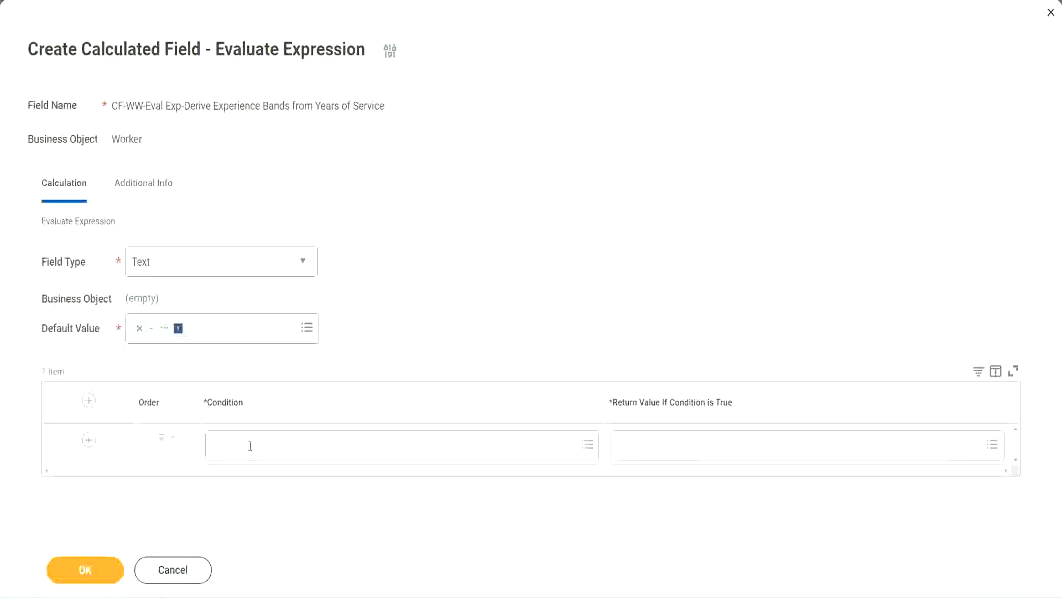
Copy the Field 1 name from the Notepad++ notes and set the first row's condition to CF-WW-TF-Length of Service between 0 and 7 years.
left_click(250, 446)
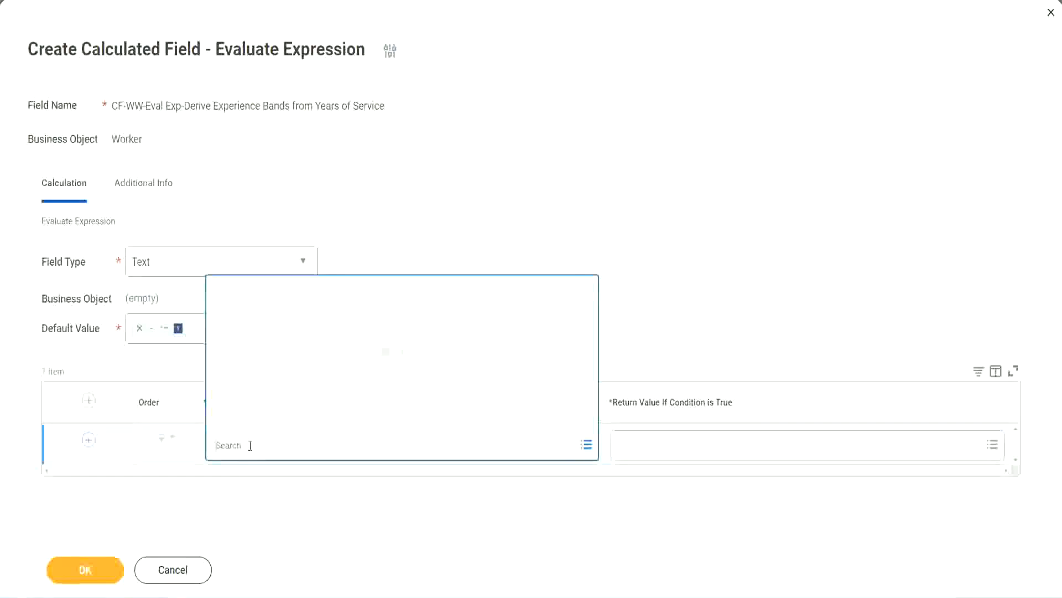
left_click(407, 252)
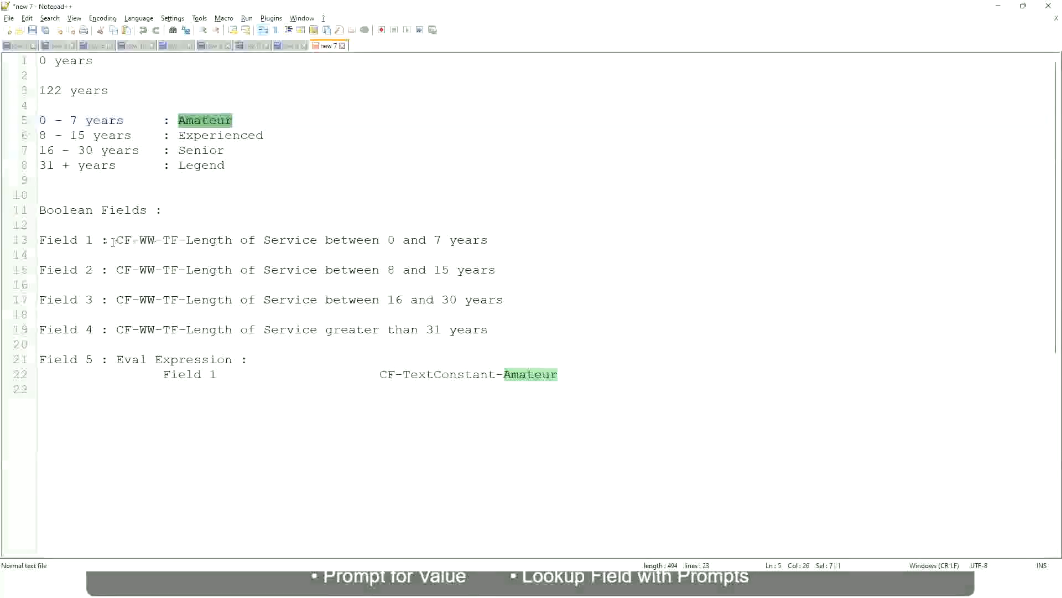
left_click_drag(117, 240, 490, 244)
key("ctrl+c")
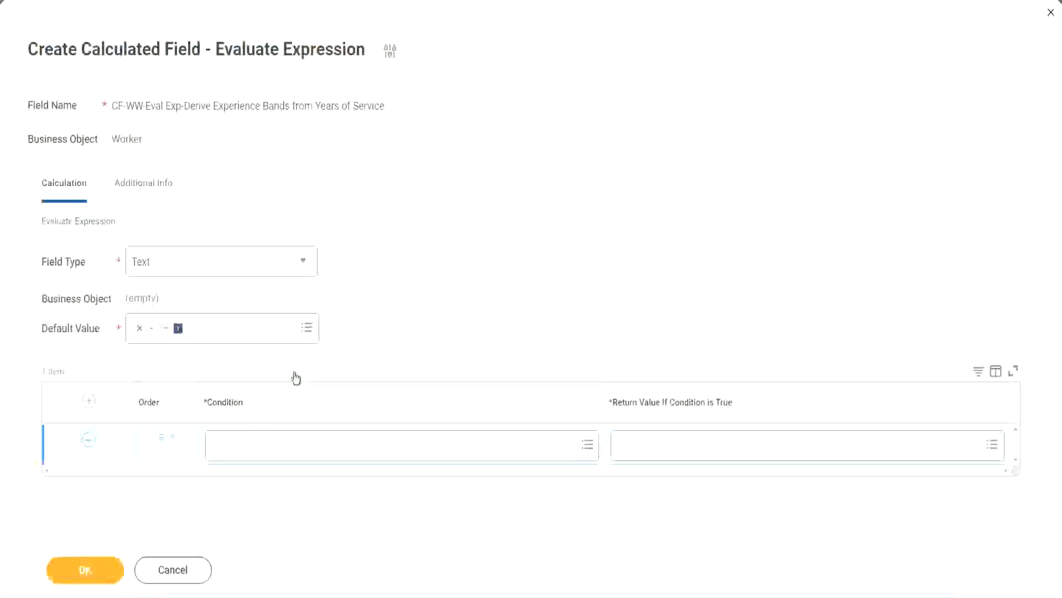
left_click(271, 449)
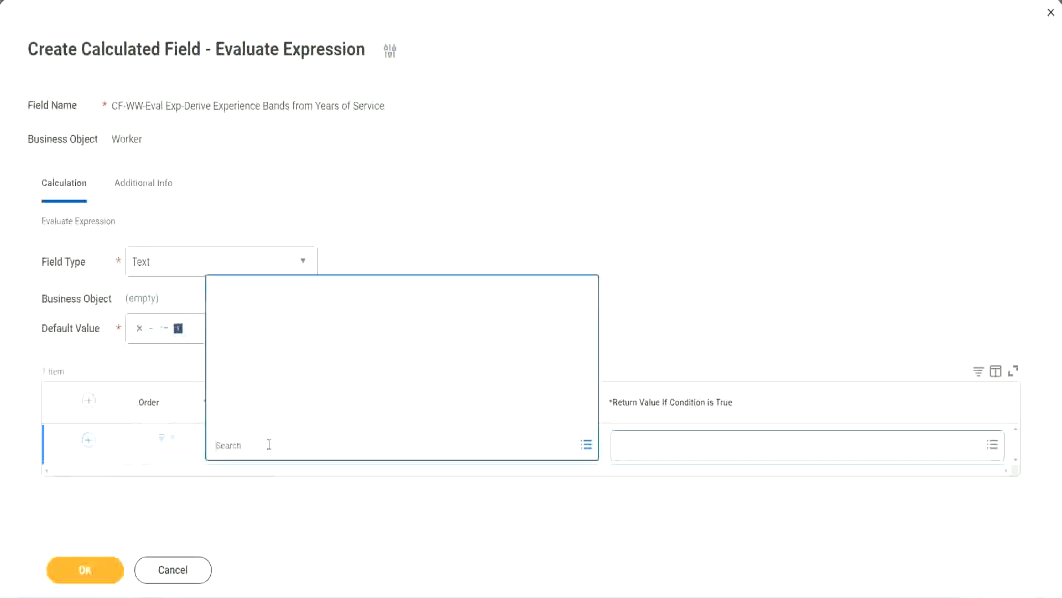
key("ctrl+v")
key("Return")
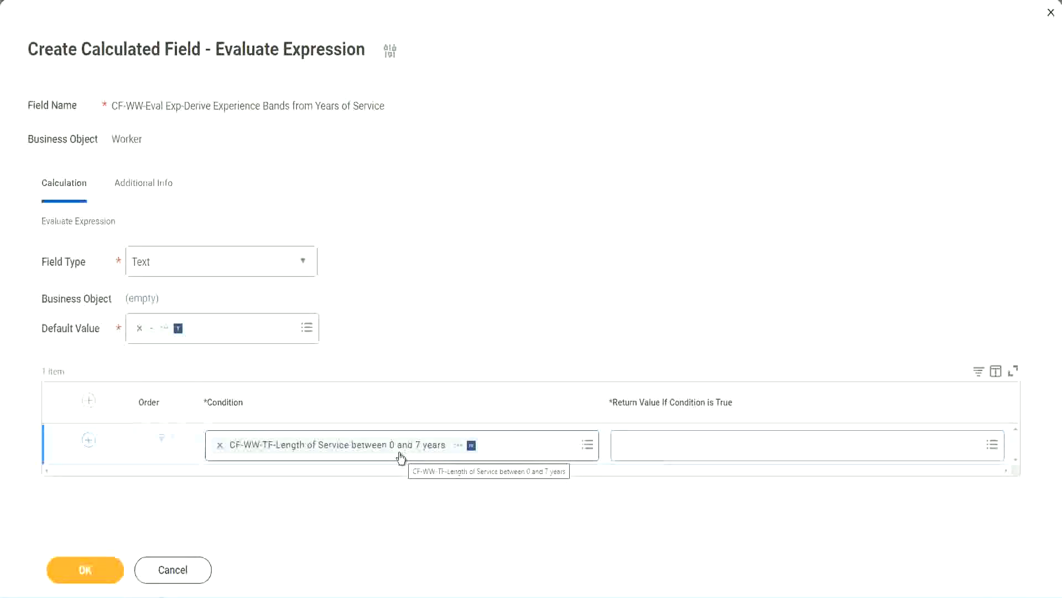
left_click(692, 454)
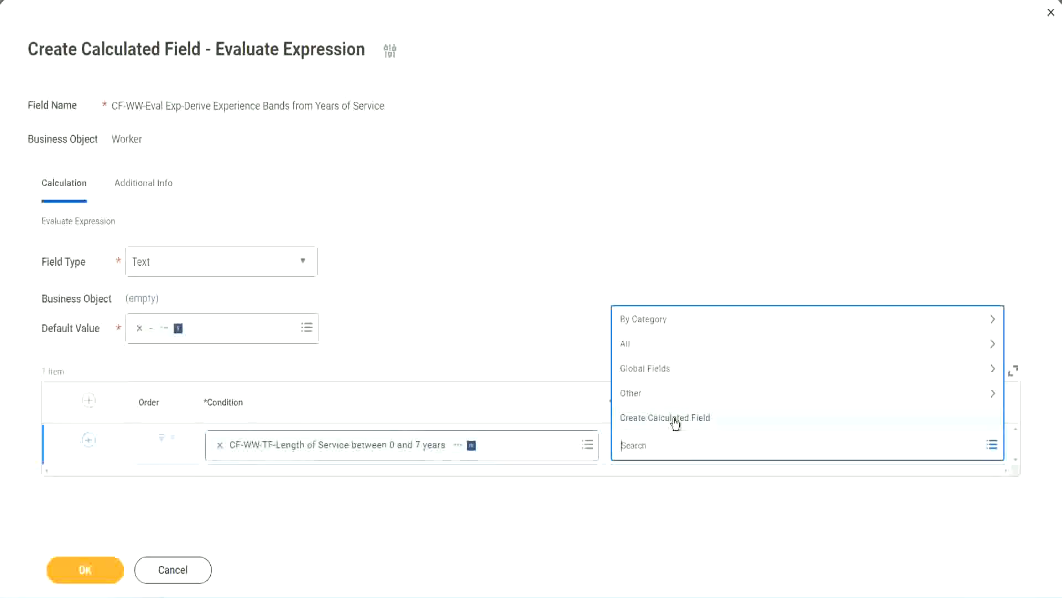
left_click(616, 276)
left_click(640, 453)
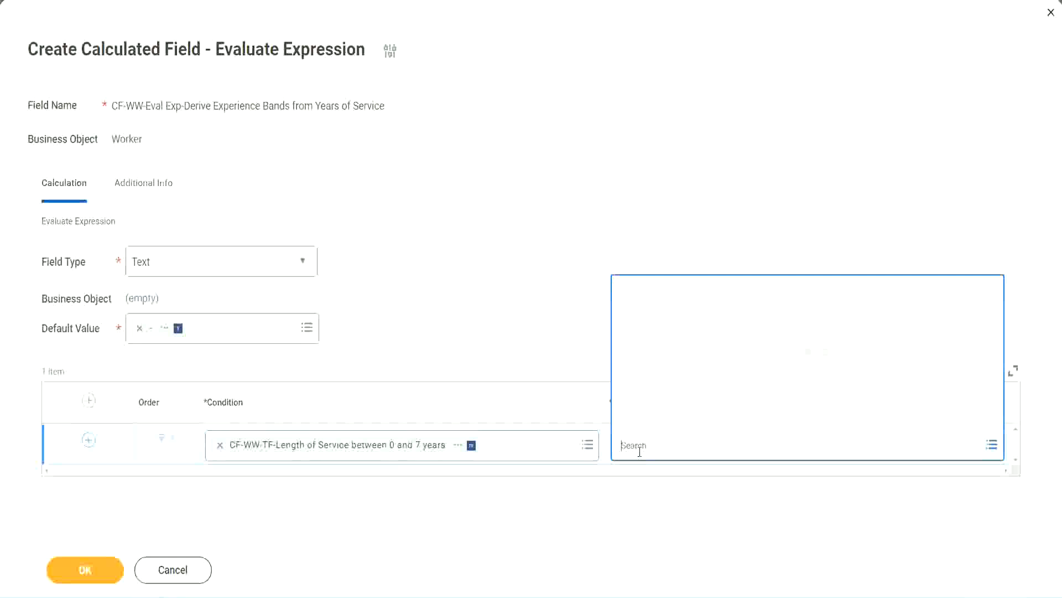
type("Amaterue")
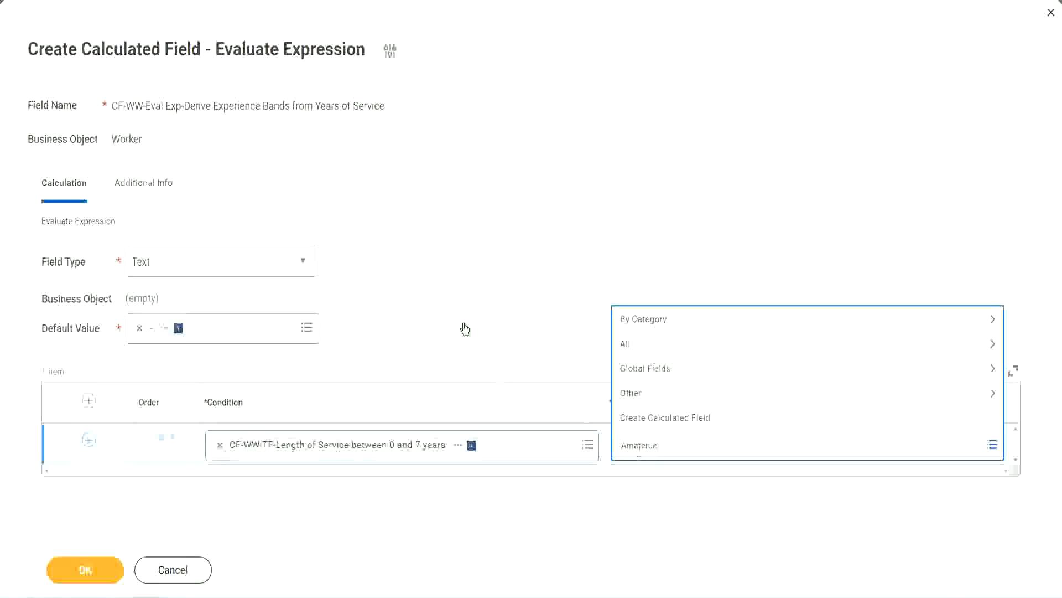
left_click(536, 326)
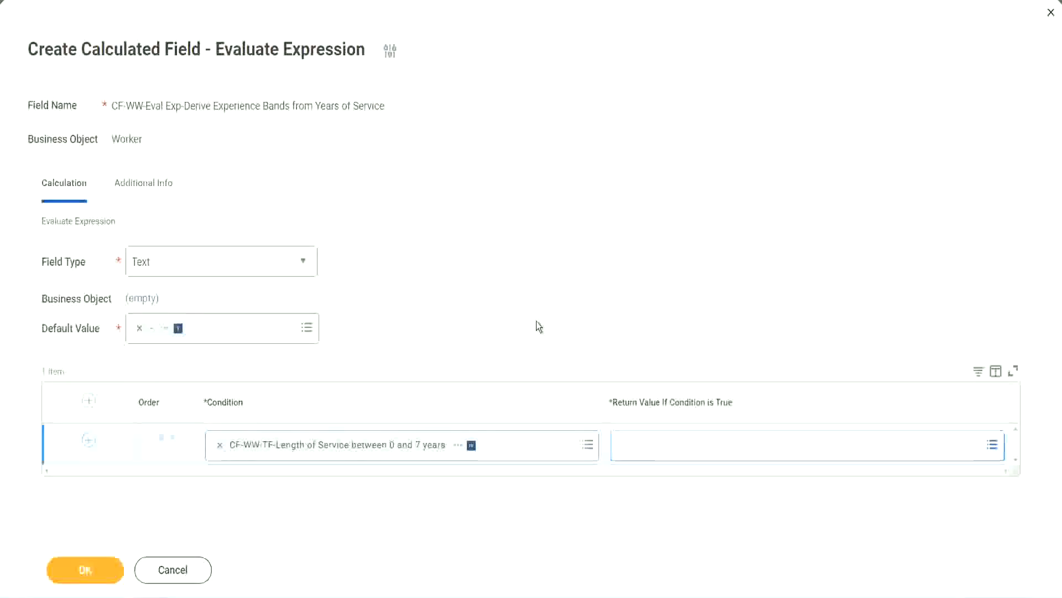
left_click(669, 455)
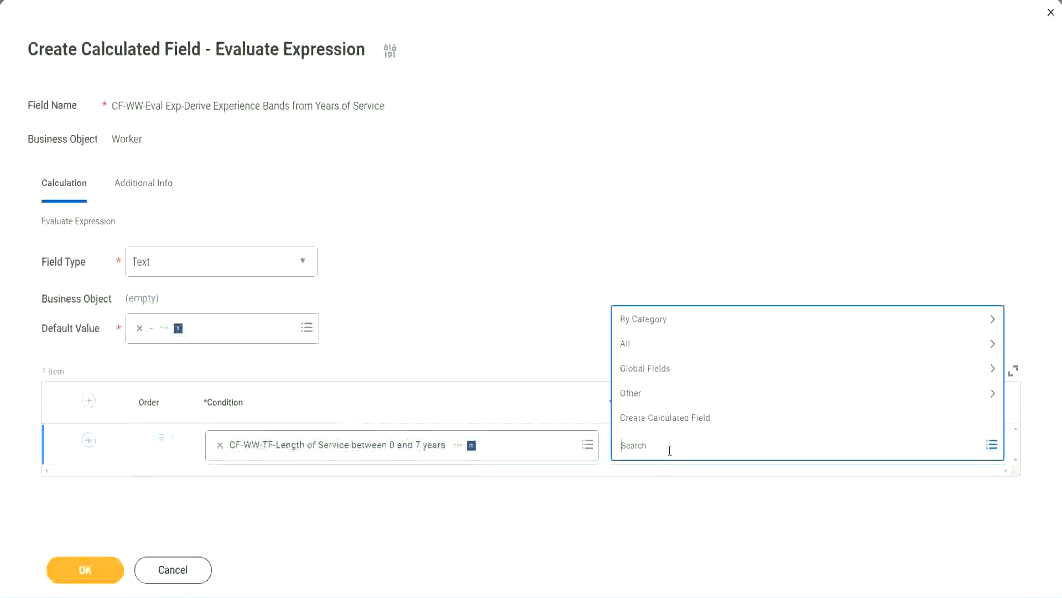
left_click(538, 326)
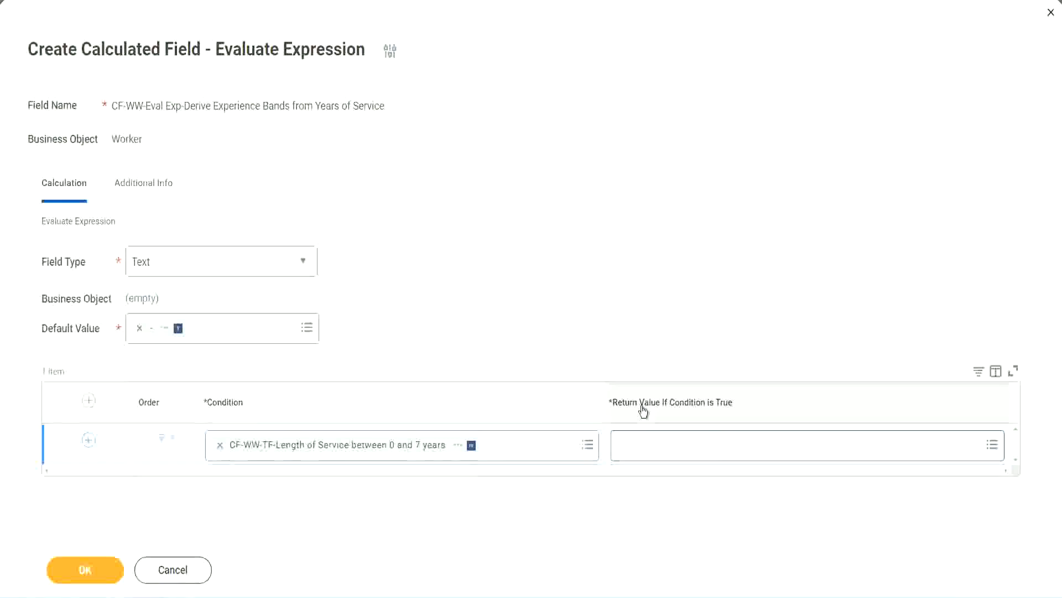
Start a new calculated field for the first row's return value and name it CF-WW-TC-Amateur.
left_click(689, 446)
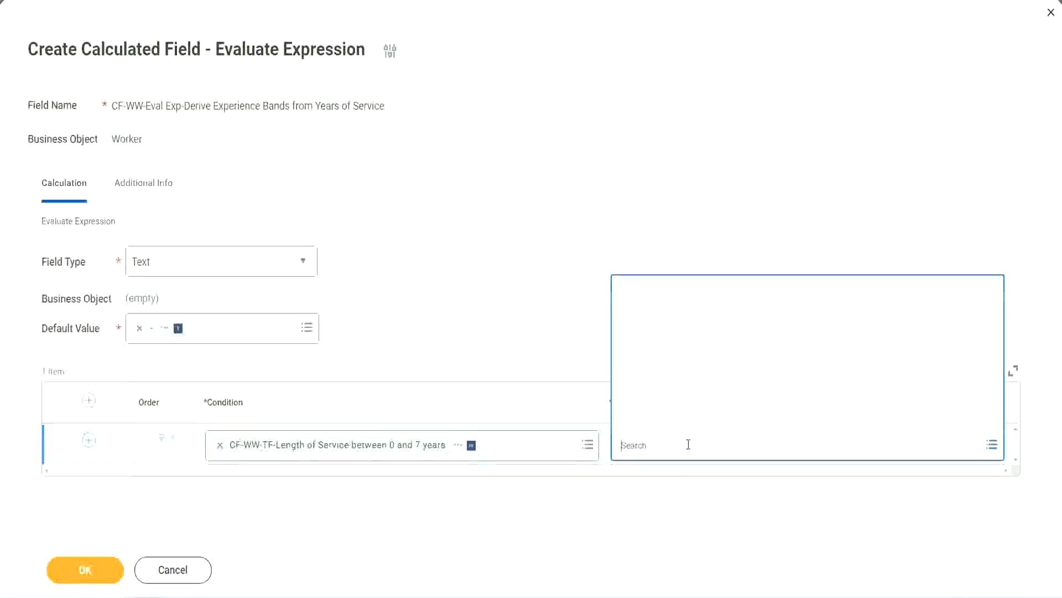
left_click(680, 418)
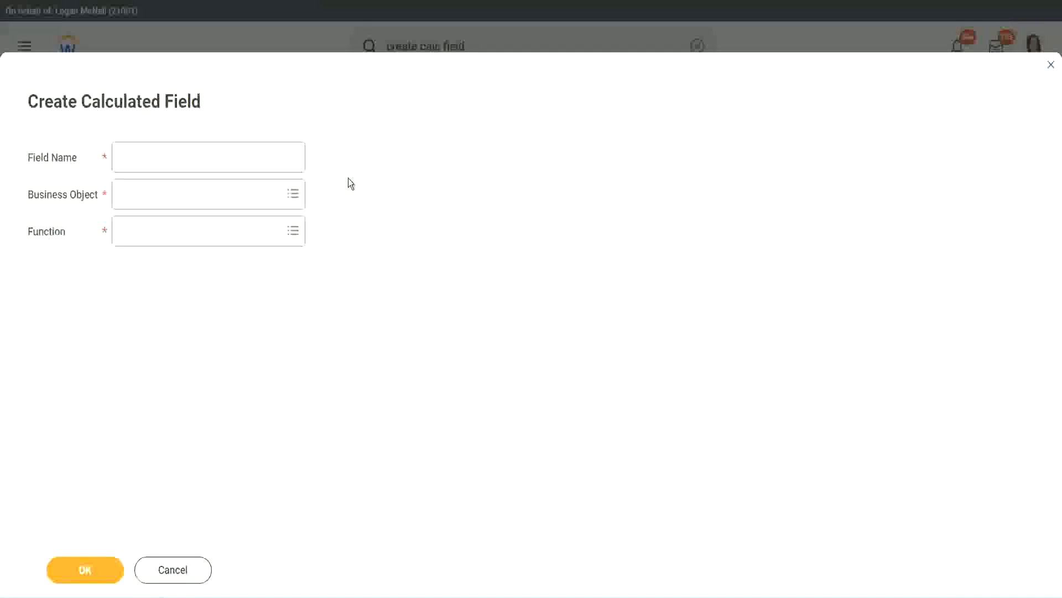
left_click(130, 158)
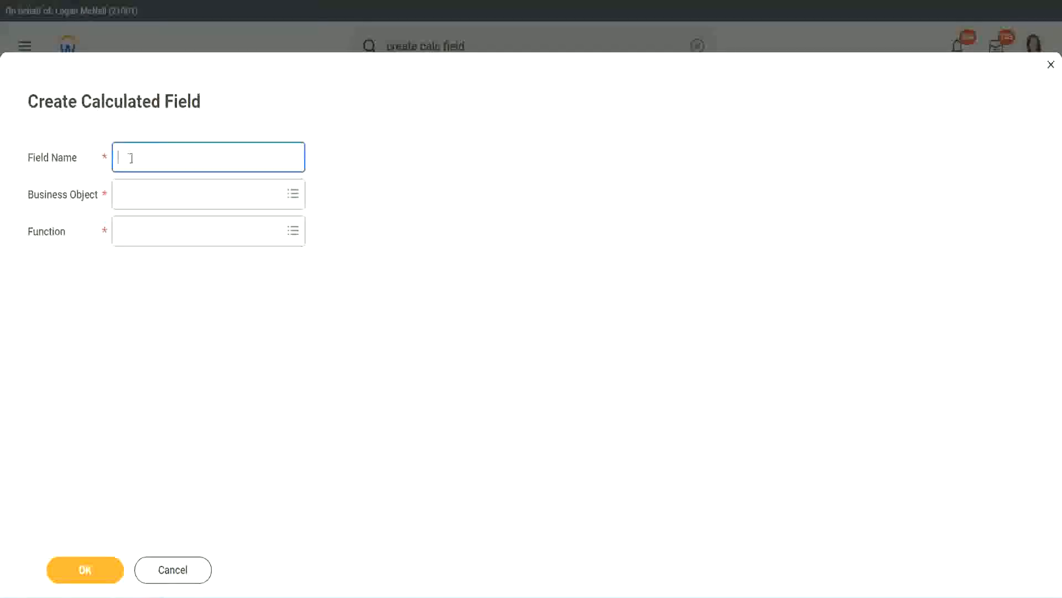
type("CFTC-Am")
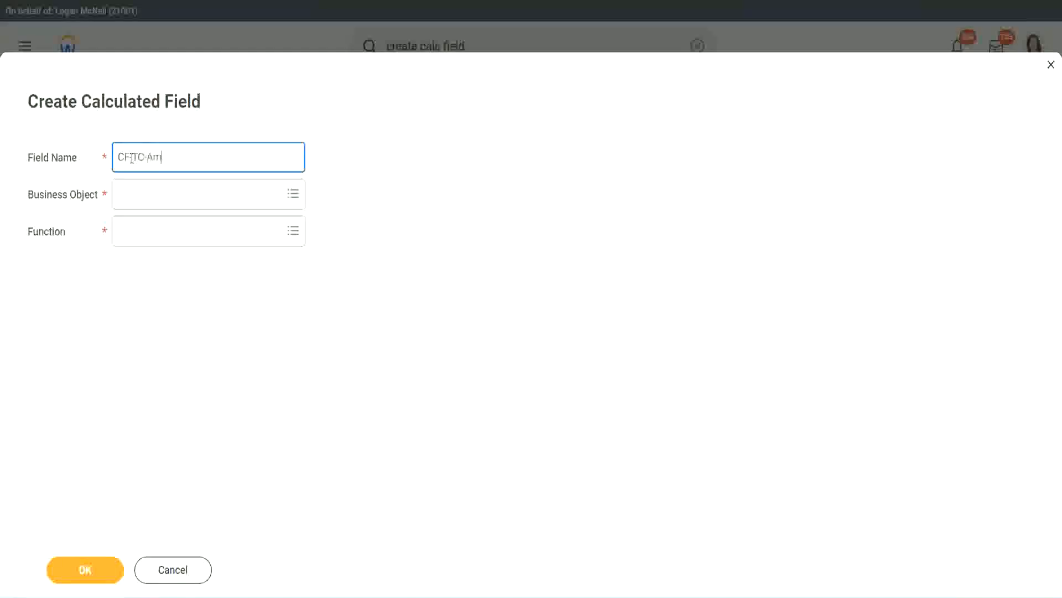
type("ateur")
left_click(131, 157)
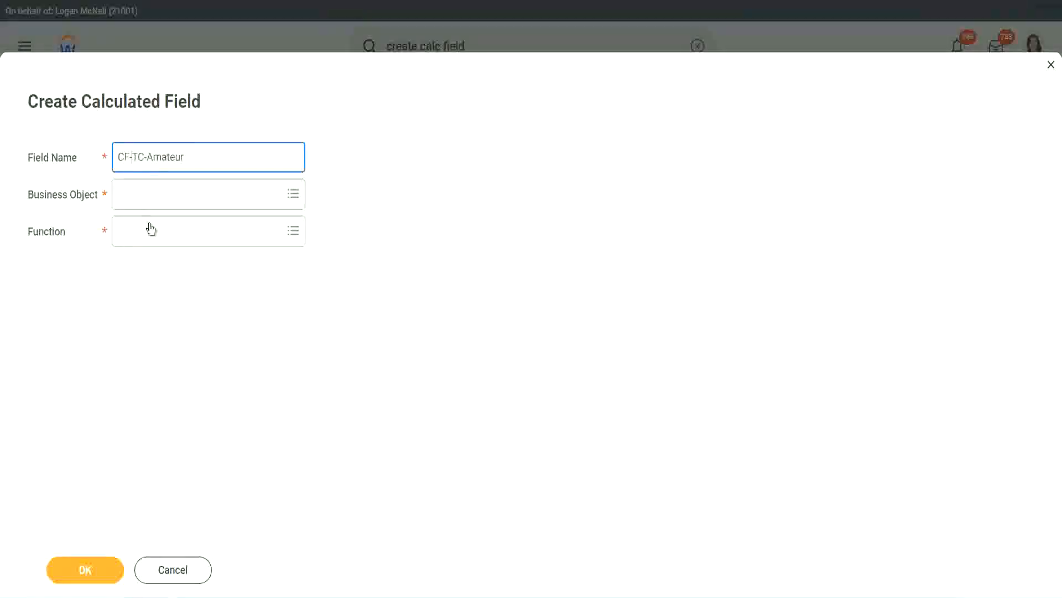
type("WW-")
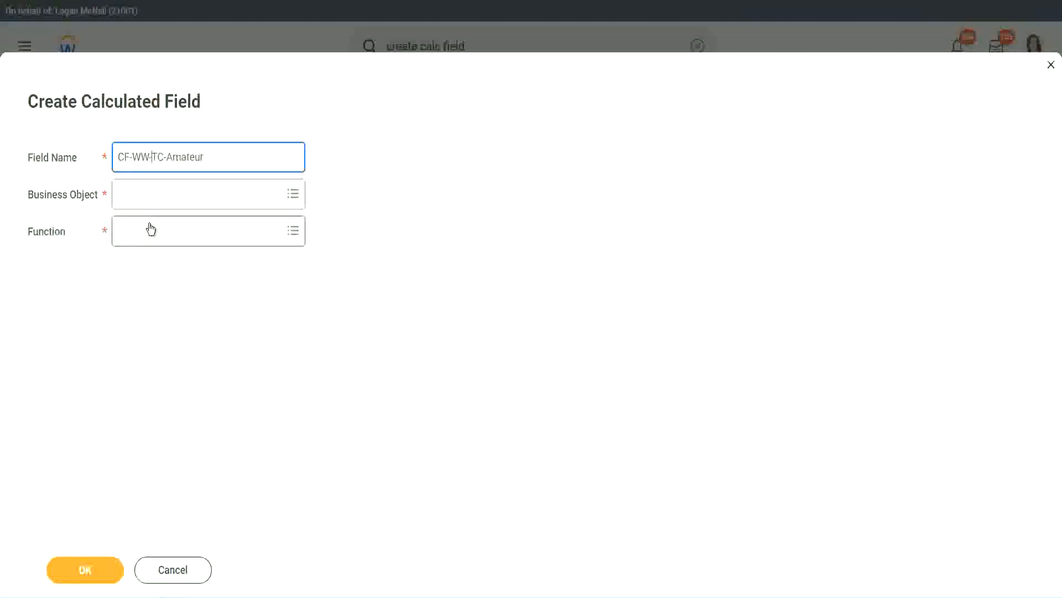
Set the new calculated field's business object to Global.
left_click(150, 194)
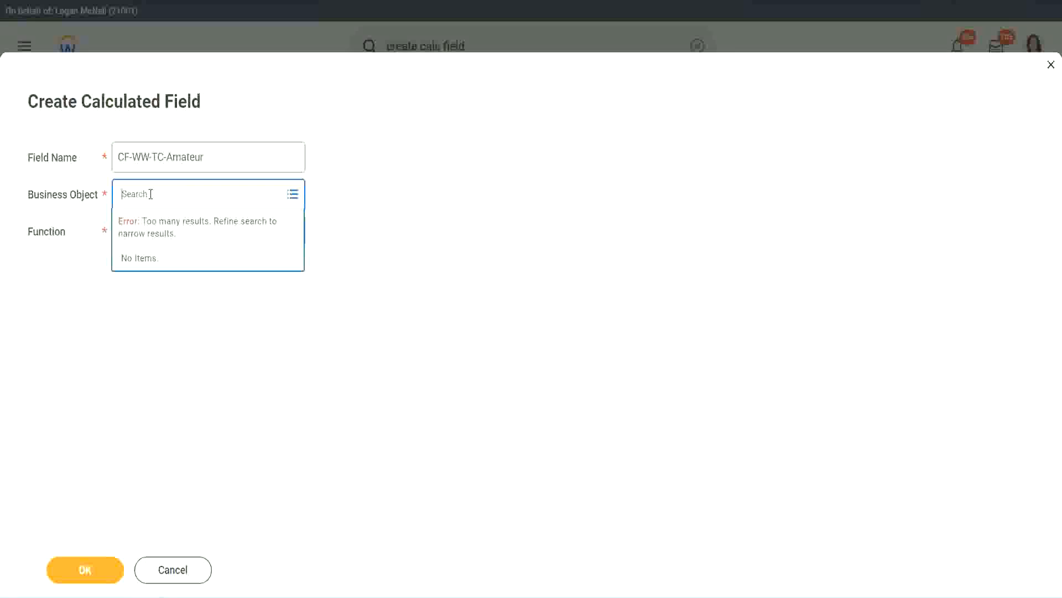
type("worker")
key("BackSpace")
key("BackSpace")
key("BackSpace")
key("BackSpace")
key("BackSpace")
key("BackSpace")
type("global")
key("Return")
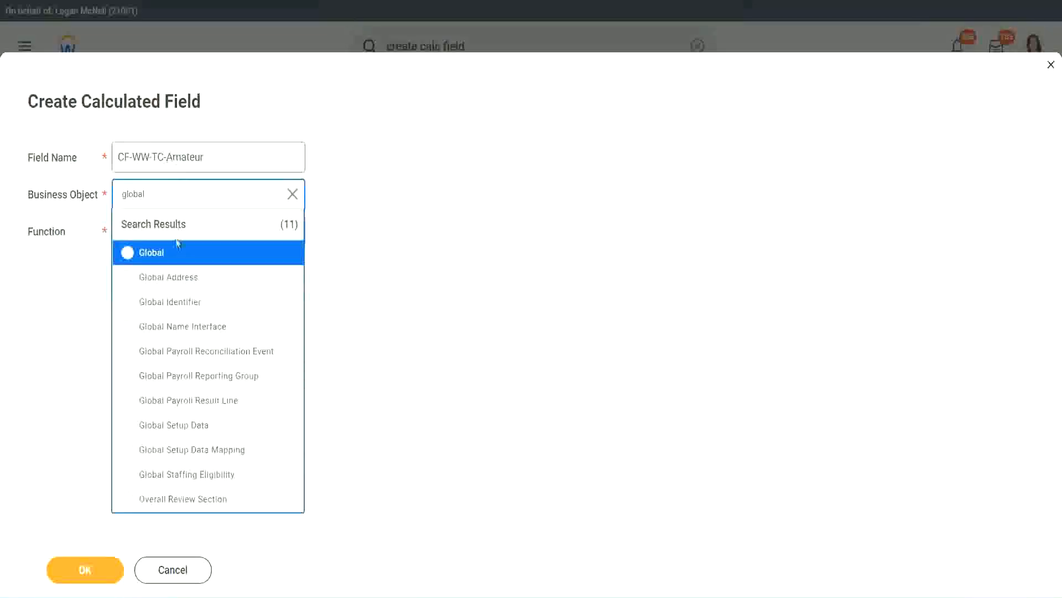
left_click(165, 258)
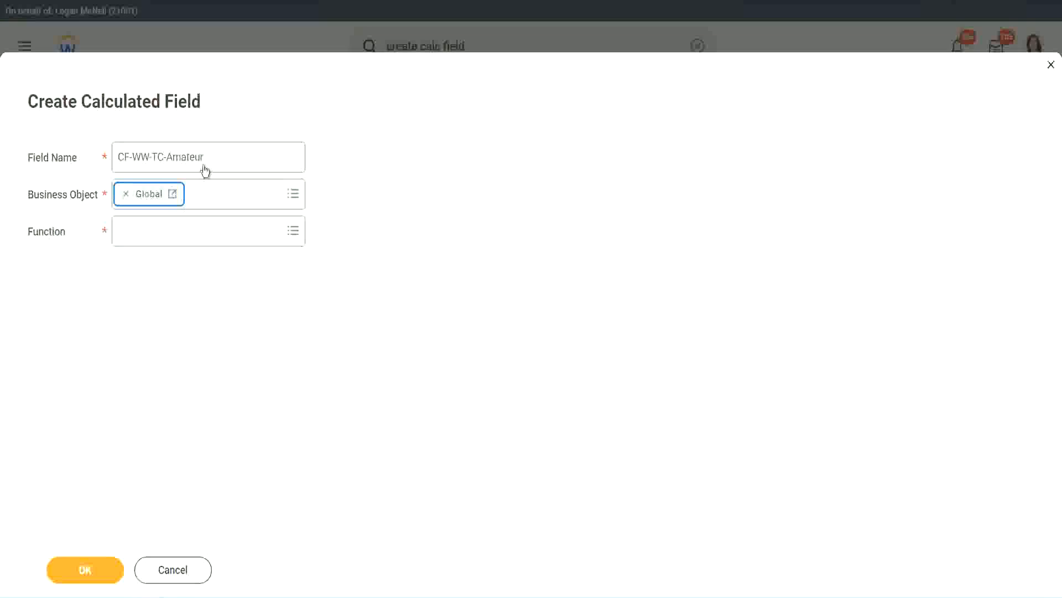
triple_click(274, 149)
left_click(237, 158)
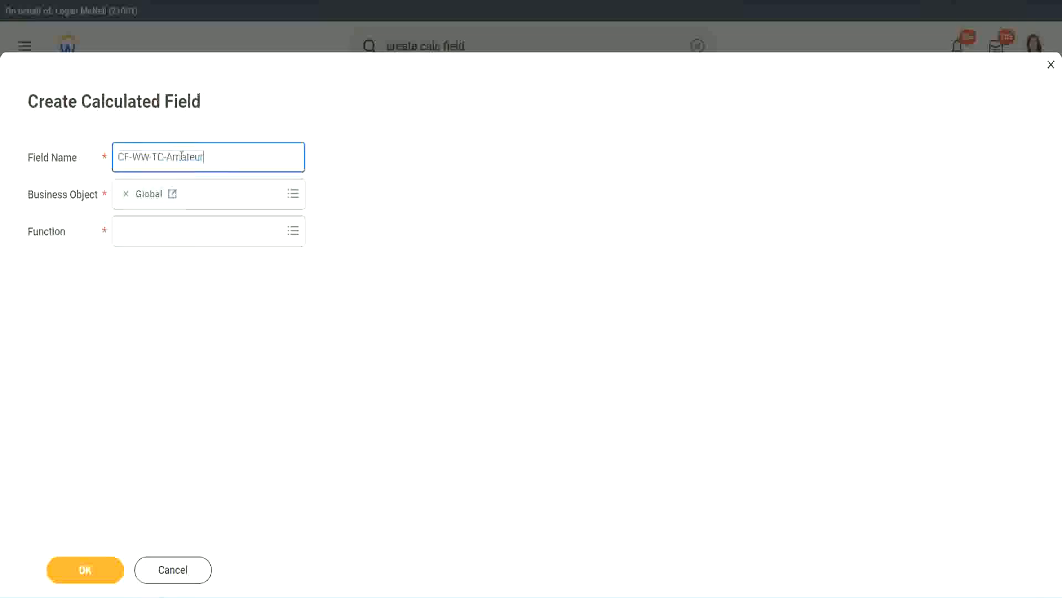
double_click(209, 155)
left_click(220, 155)
double_click(199, 160)
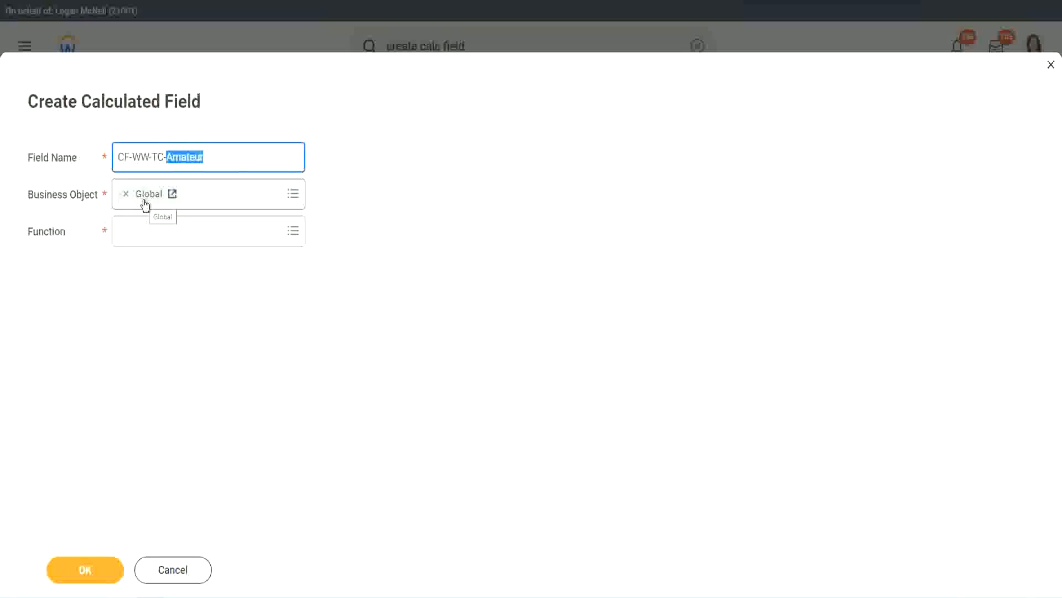
Choose Text Constant as the new field's function and proceed to its definition.
left_click(150, 234)
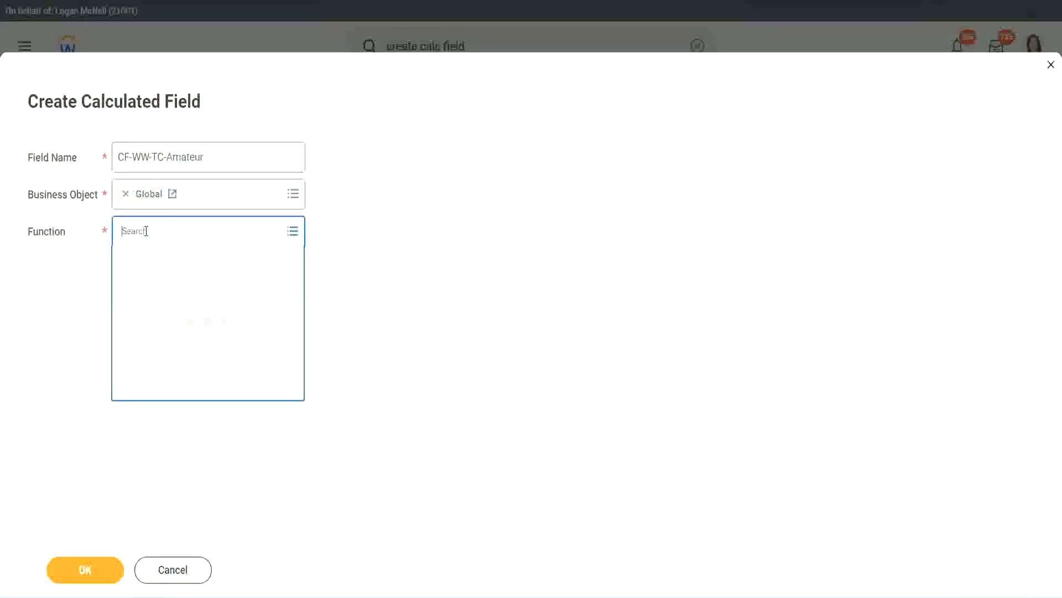
type("text const")
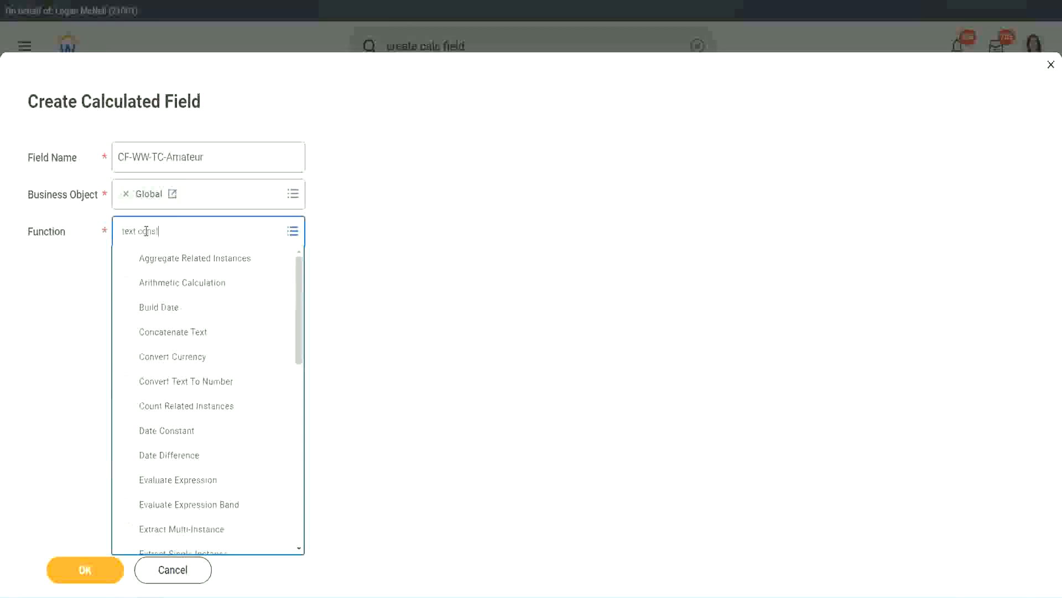
key("Return")
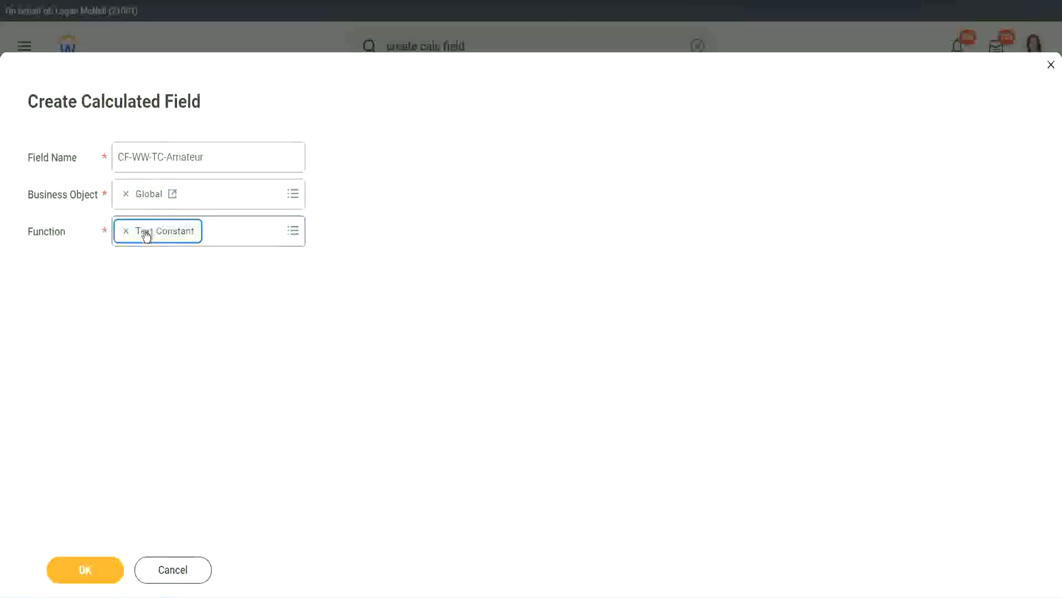
left_click(88, 575)
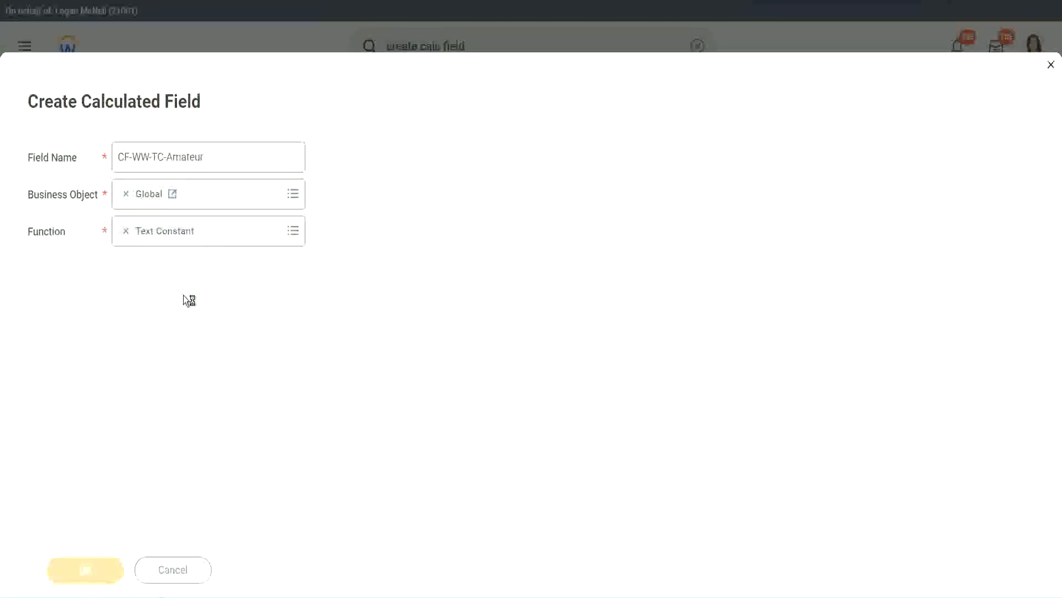
Set the text constant to Amateur and save the calculated field.
left_click(177, 314)
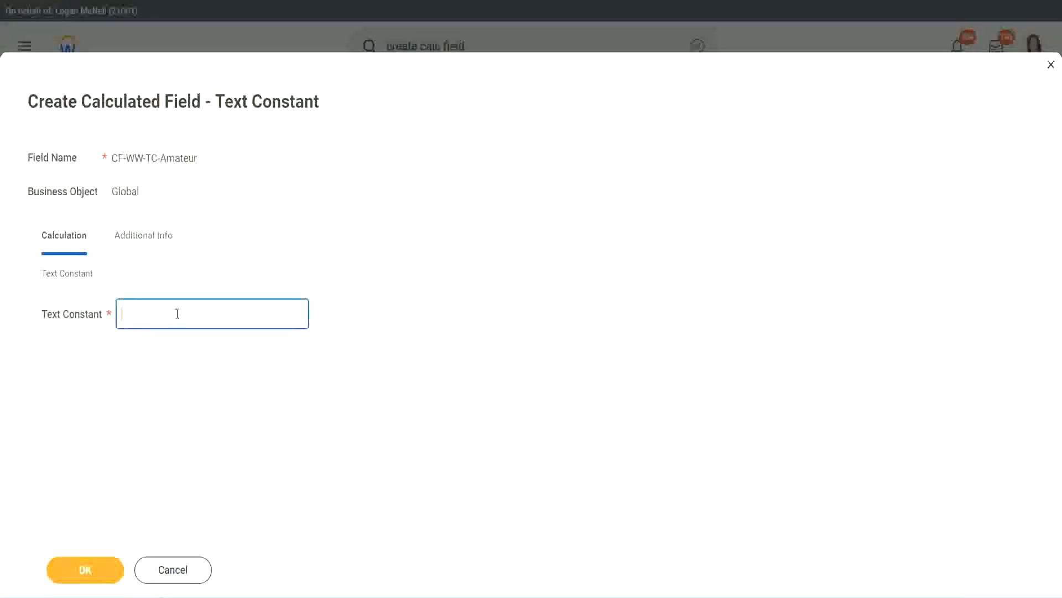
type("Amateur")
left_click(80, 569)
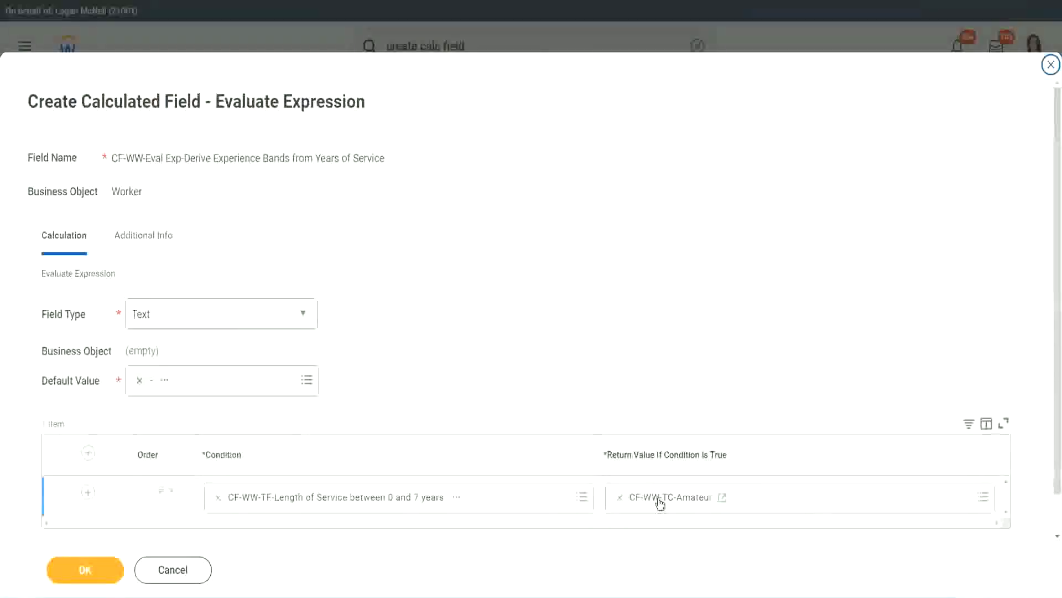
Copy the name of the CF-WW-TC-Amateur return value and add blank condition rows below the first one.
right_click(659, 501)
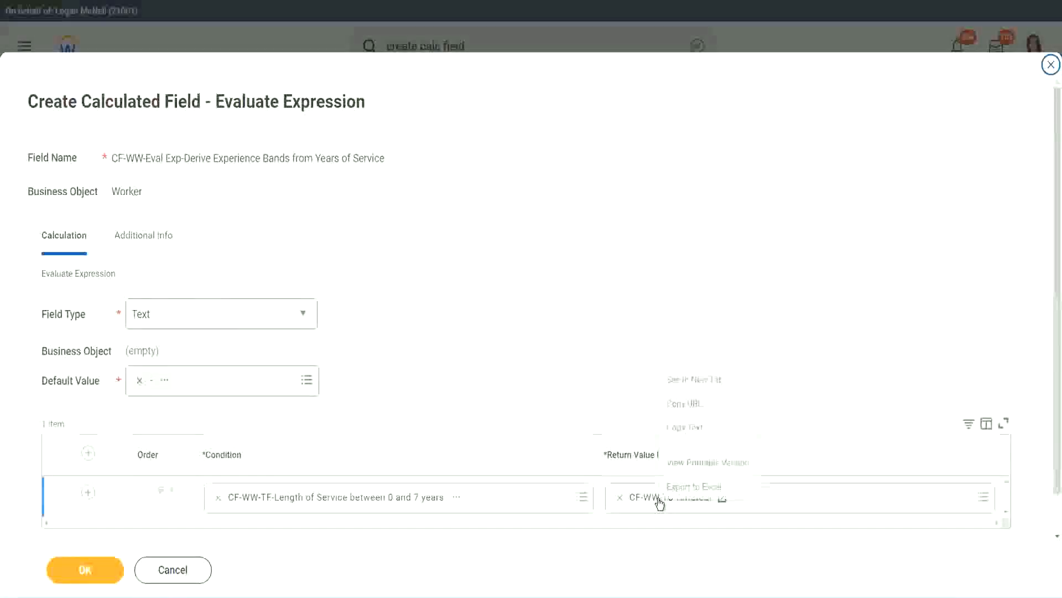
left_click(695, 429)
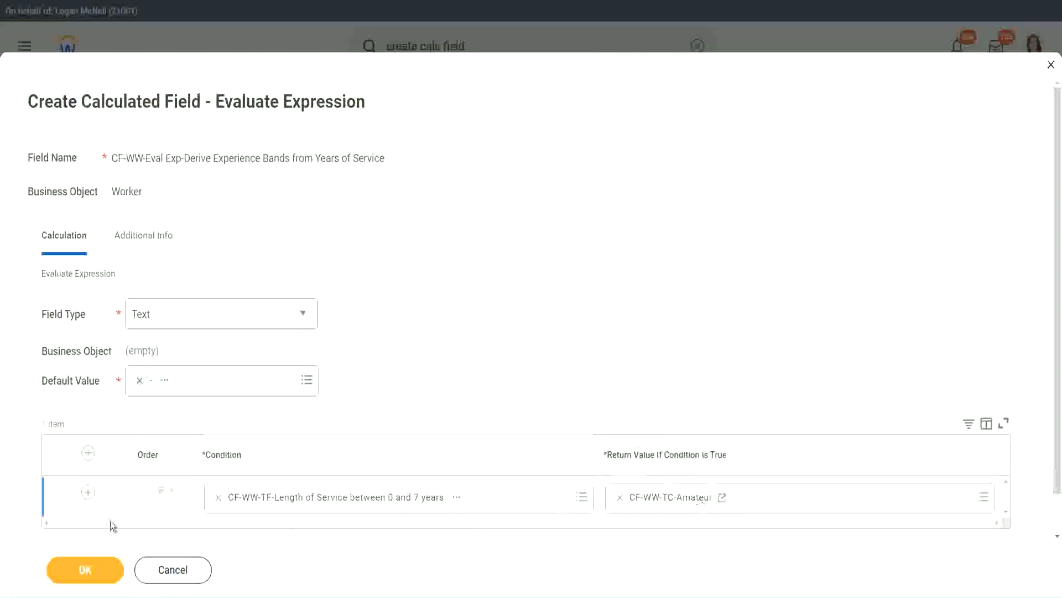
left_click(73, 510)
left_click(88, 492)
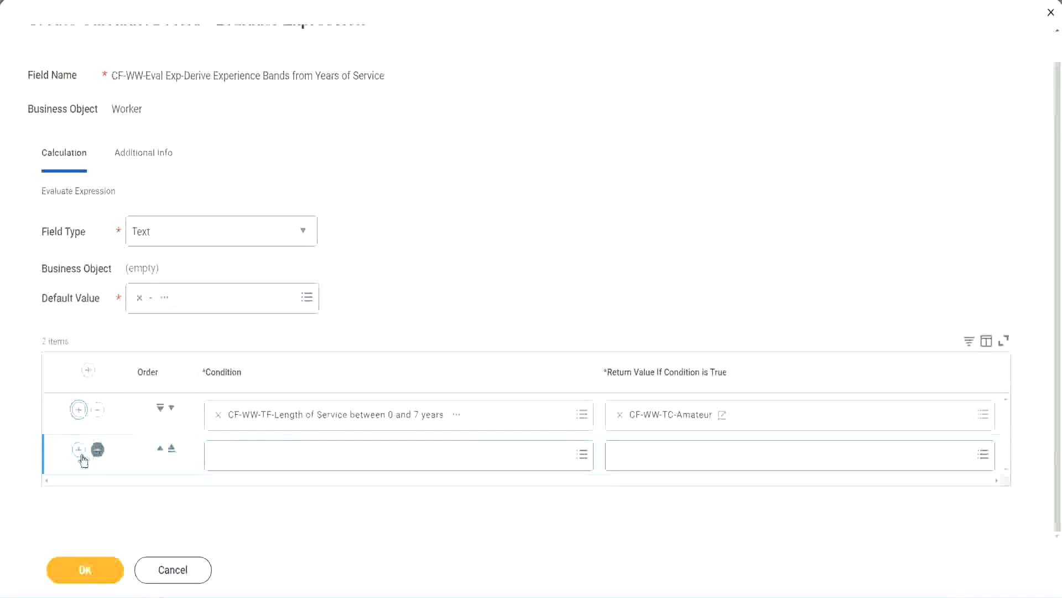
left_click(79, 459)
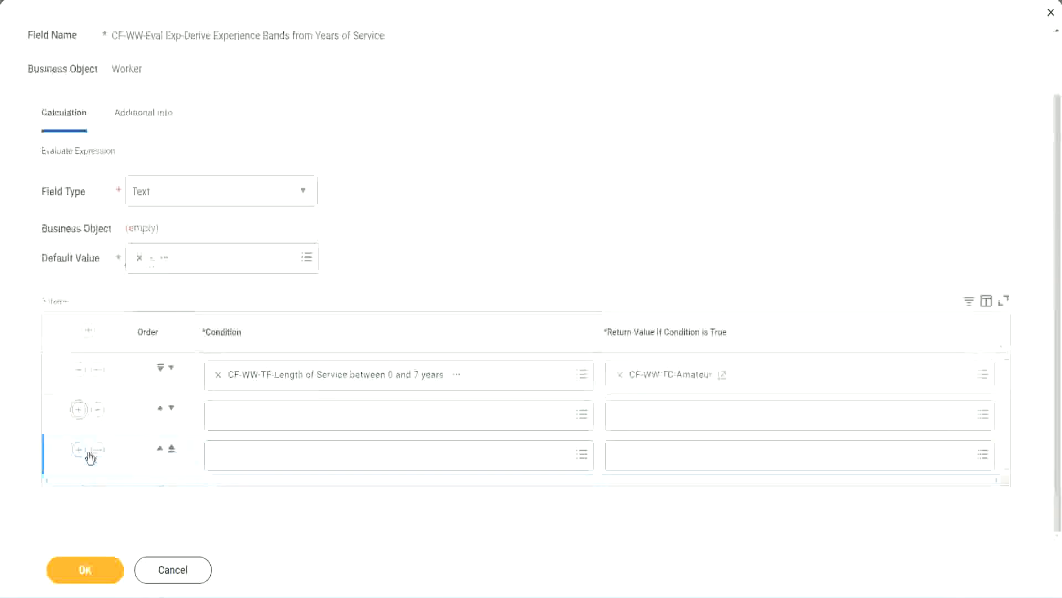
Set the second row's condition to CF-WW-TF-Length of Service between 8 and 15 years.
left_click(261, 414)
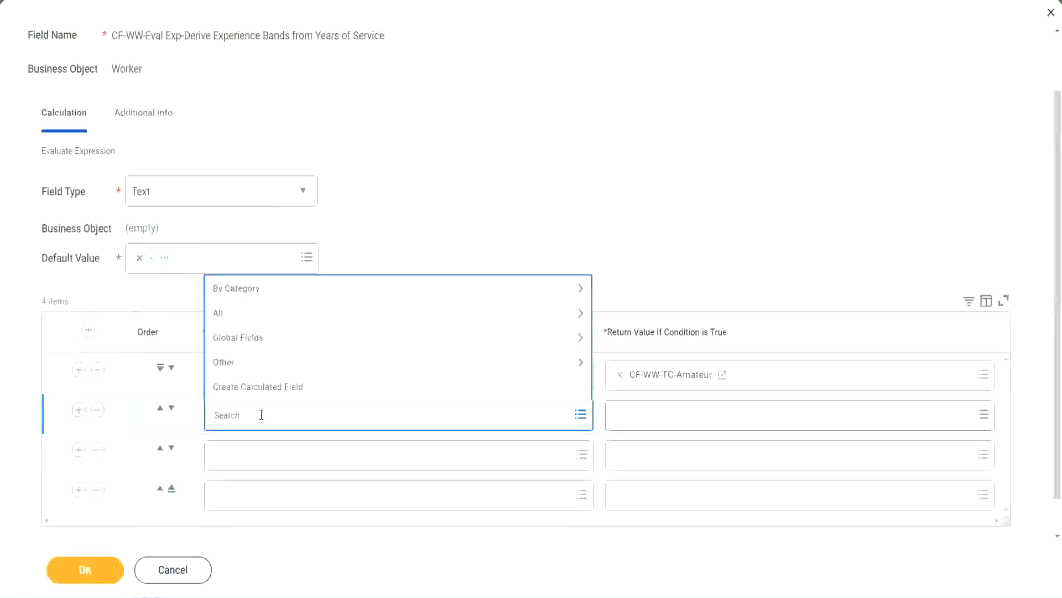
type("cf-ww")
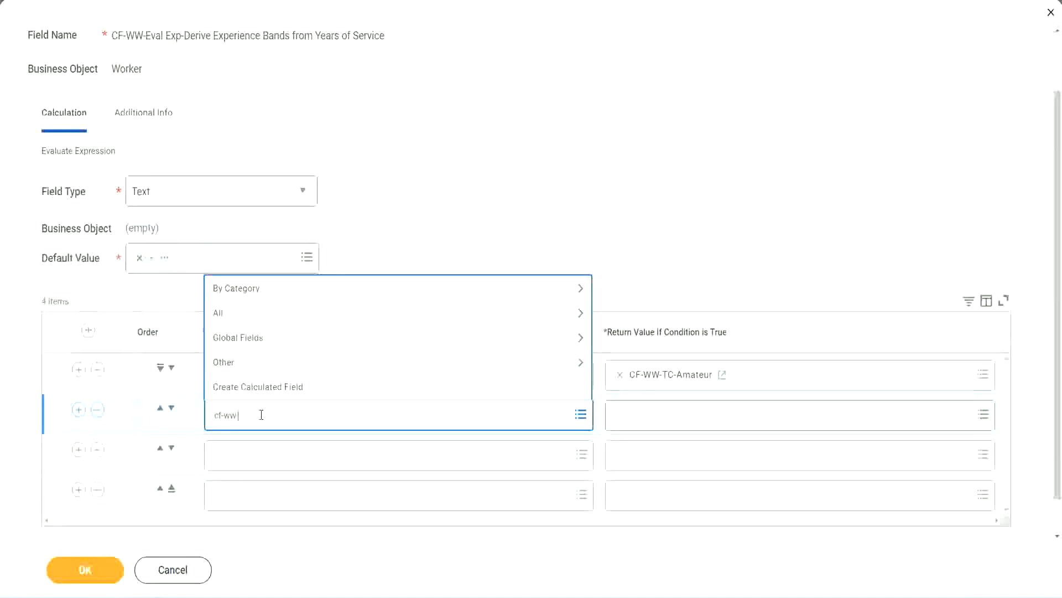
type("-tl")
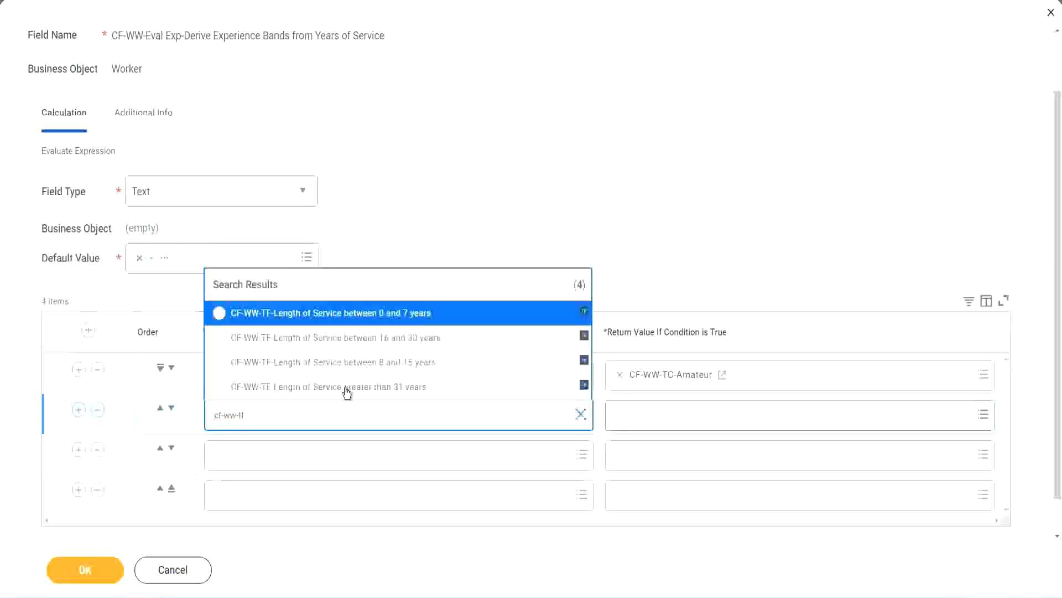
left_click(410, 363)
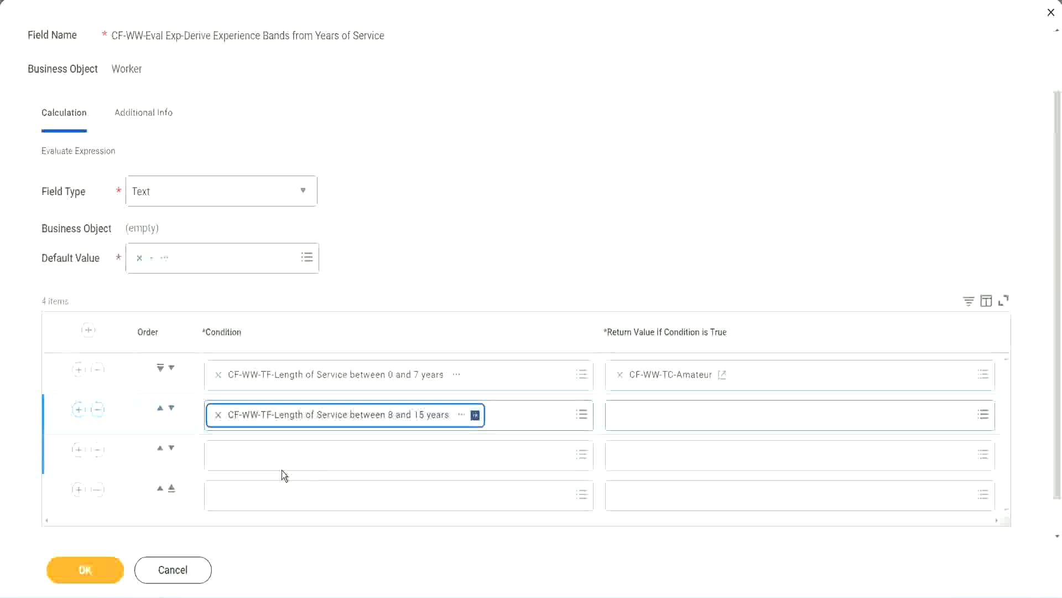
Set the third row's condition to CF-WW-TF-Length of Service between 16 and 30 years.
left_click(267, 455)
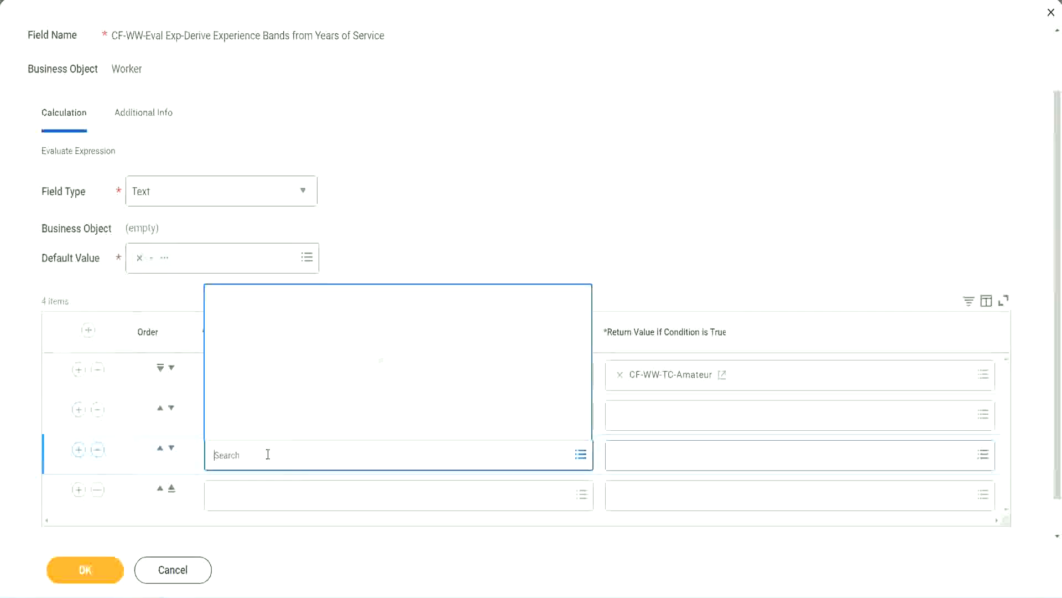
type("cf-ww")
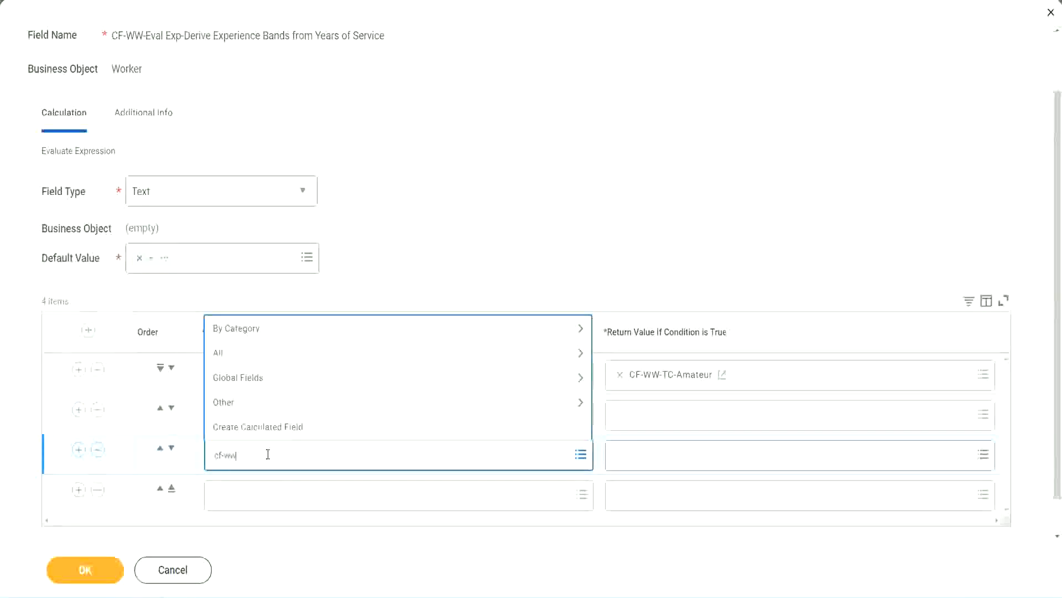
type("-tf")
key("Return")
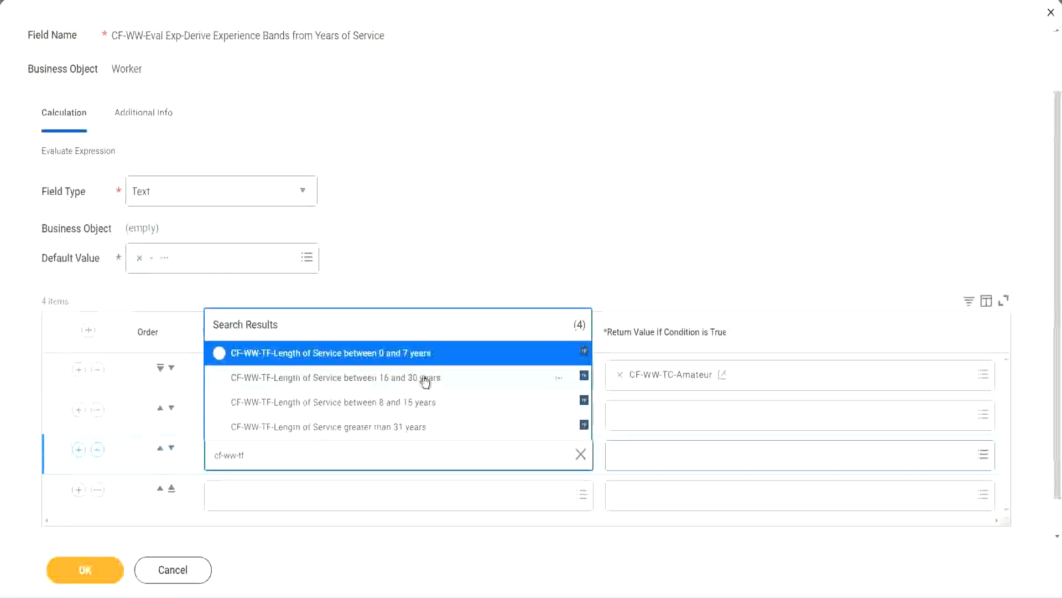
left_click(426, 381)
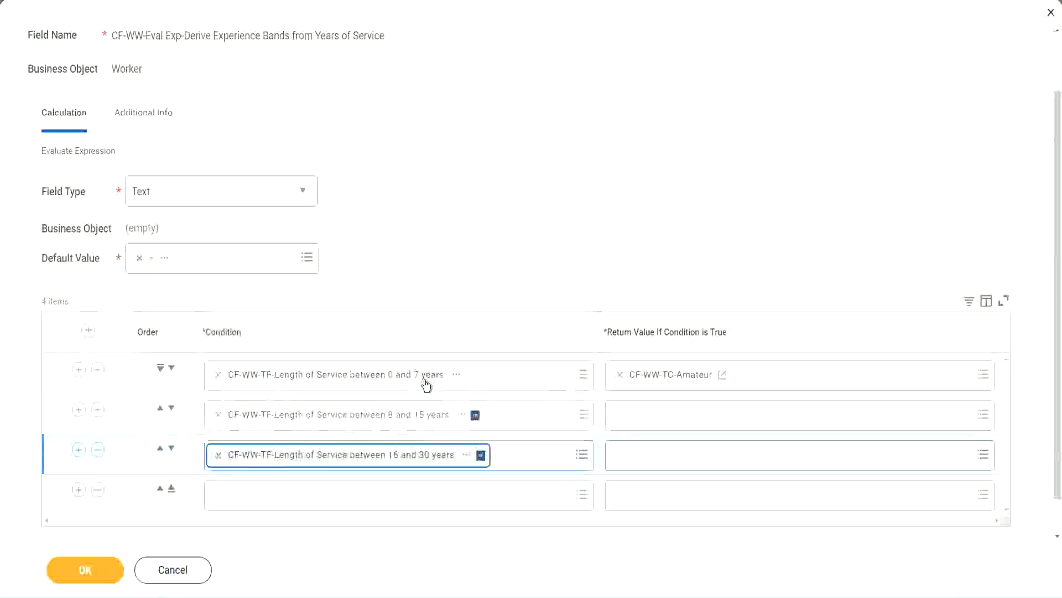
Set the fourth row's condition to CF-WW-TF-Length of Service greater than 31 years.
left_click(252, 502)
type("c")
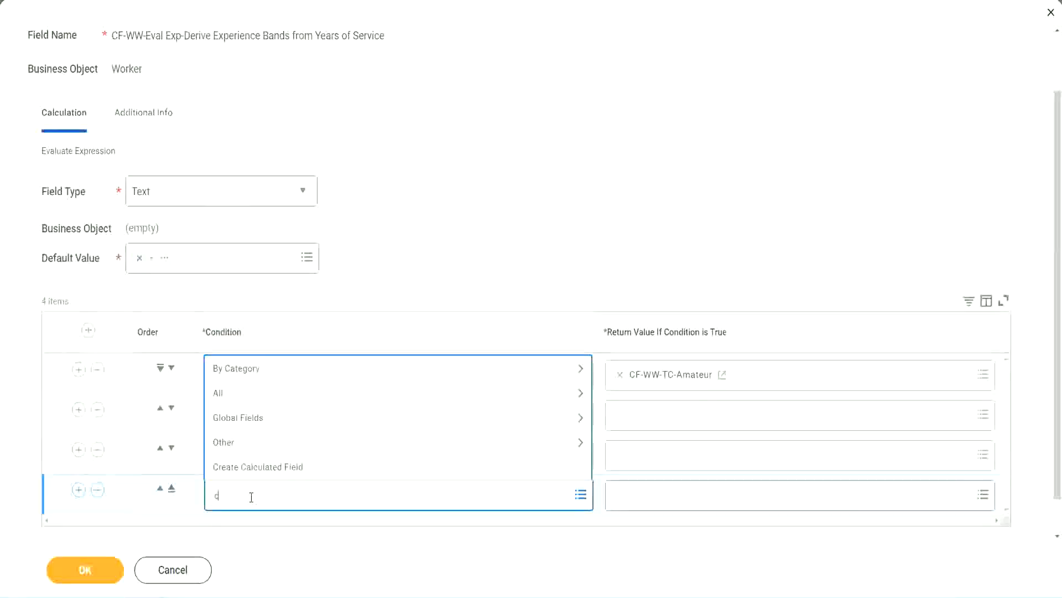
type("f-ww")
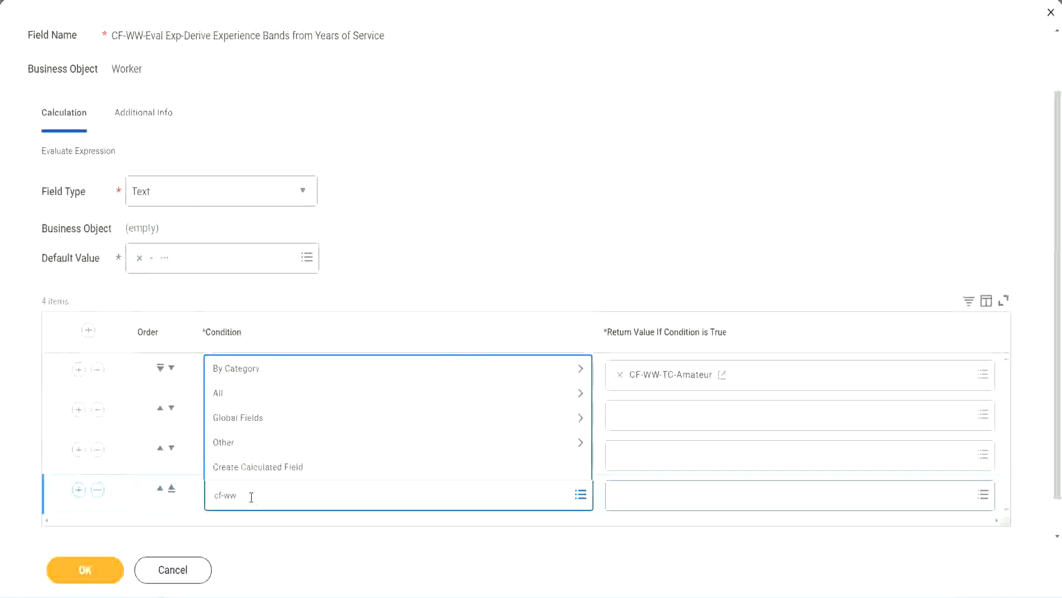
type(" tf 31")
key("Return")
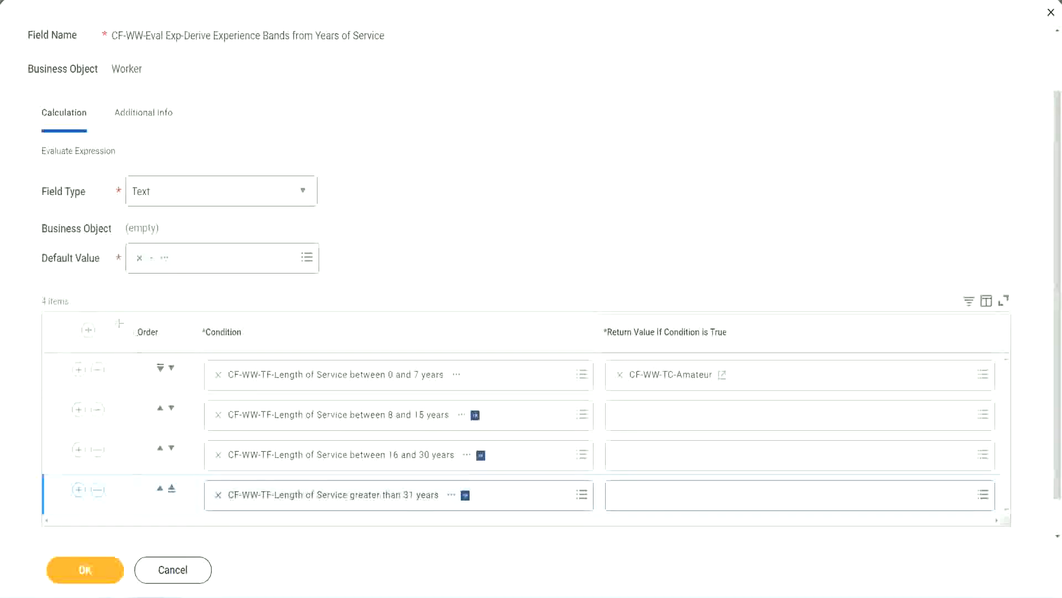
Try moving the 8 to 15 years condition above the 0 to 7 years condition, then restore the original order.
left_click_drag(120, 323, 118, 435)
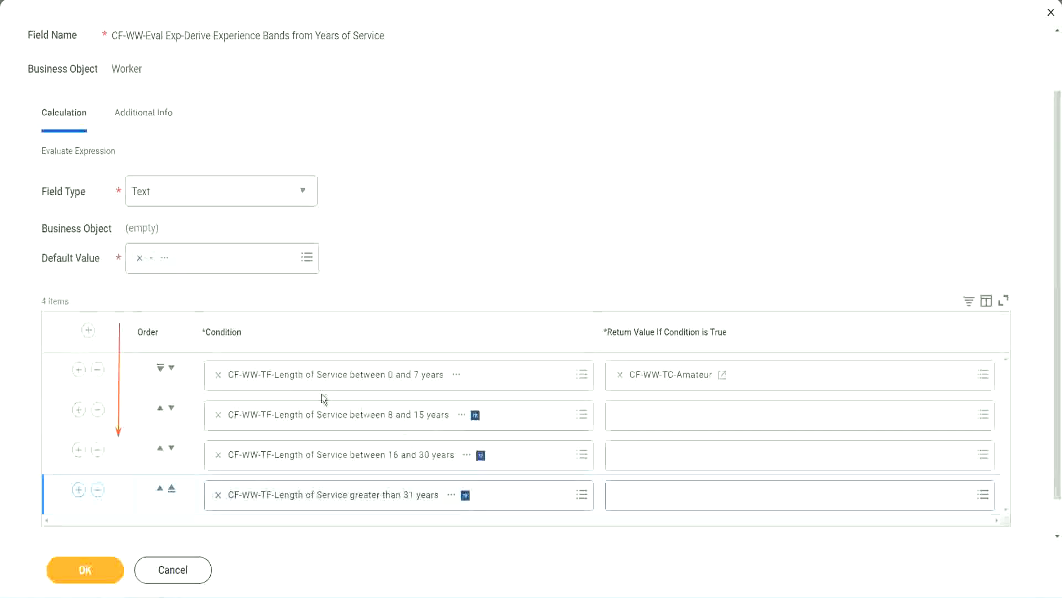
left_click(160, 412)
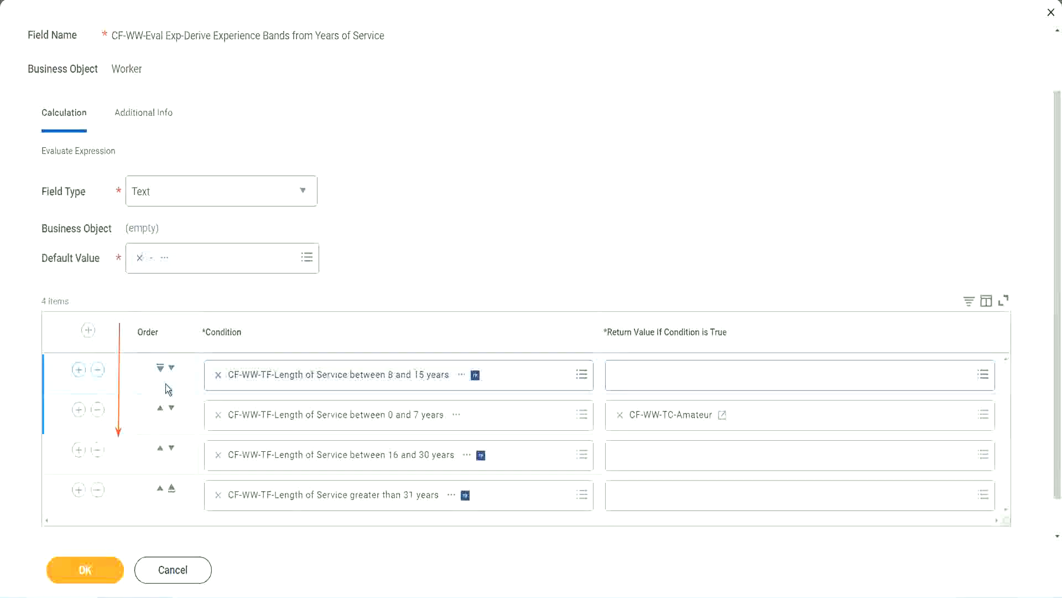
left_click(171, 369)
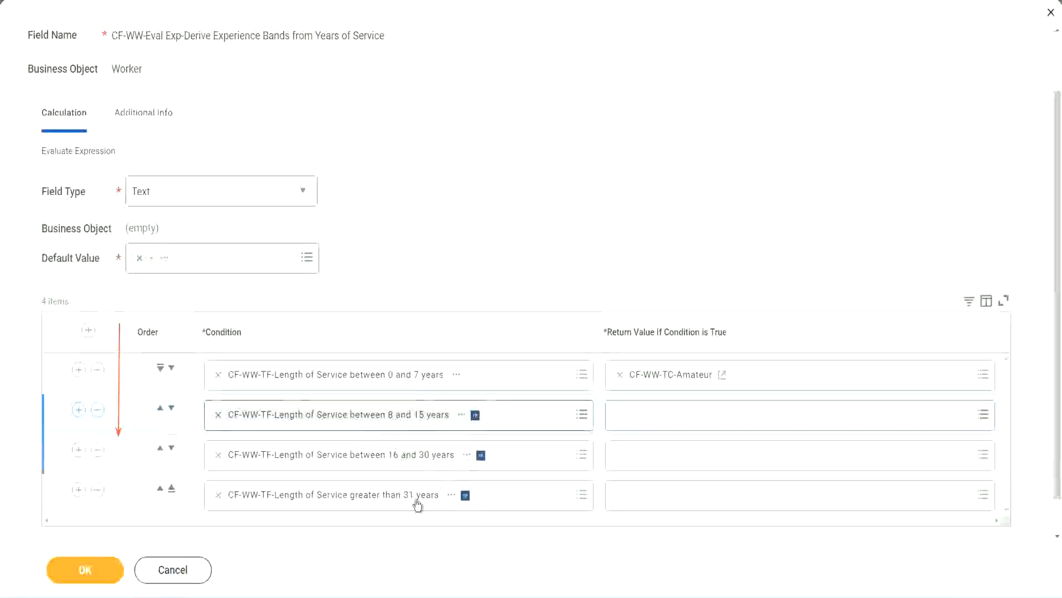
left_click(398, 506)
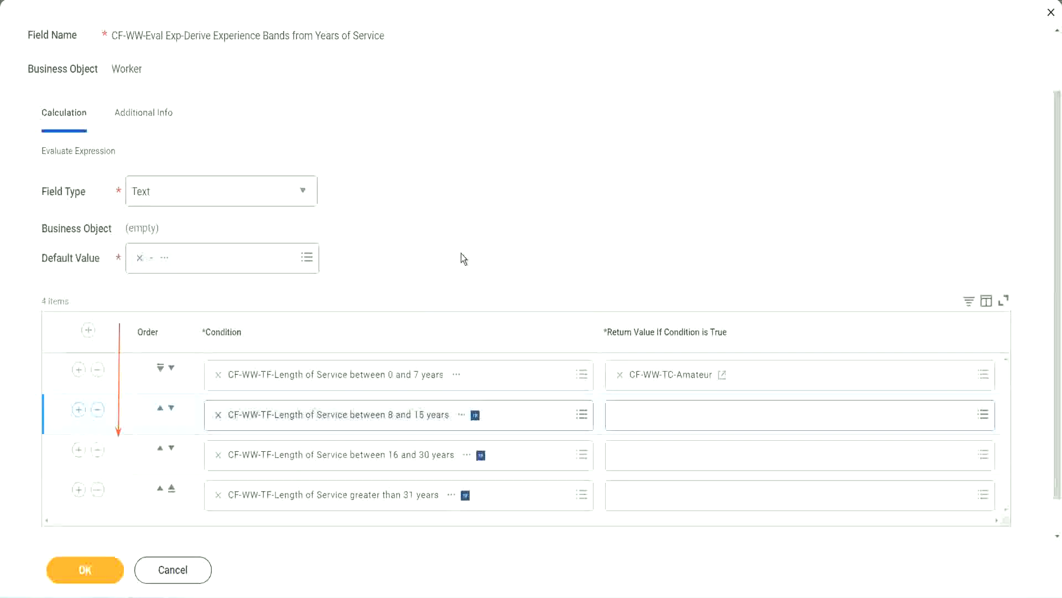
left_click(159, 409)
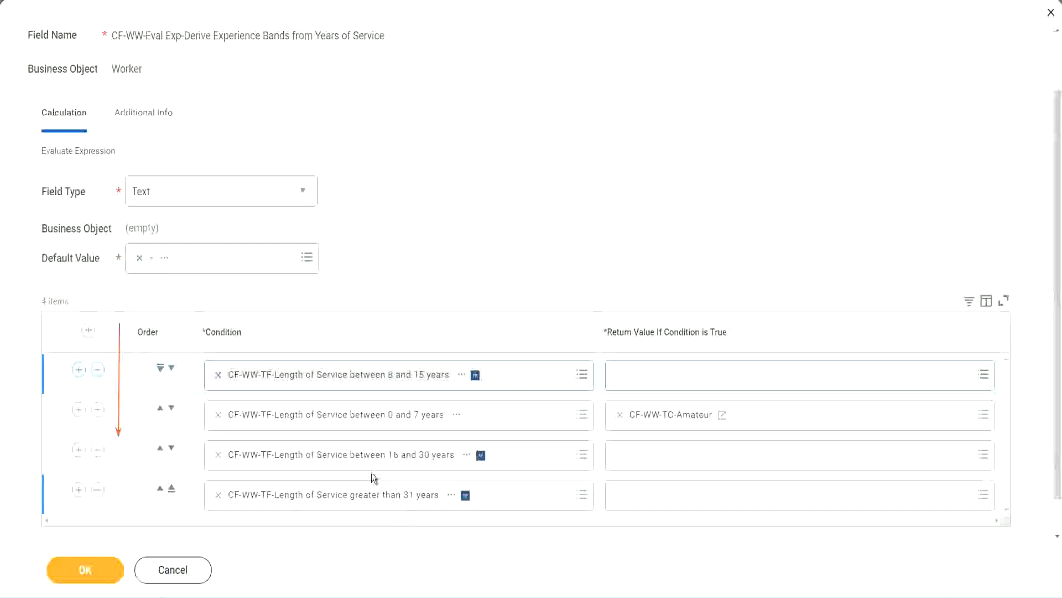
right_click(673, 423)
left_click(698, 468)
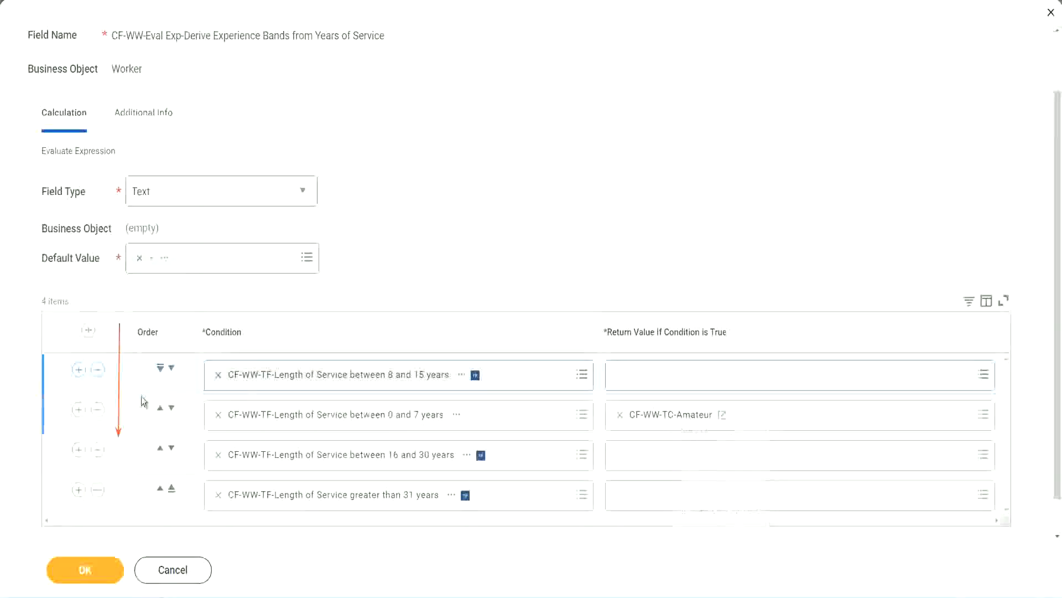
left_click(172, 368)
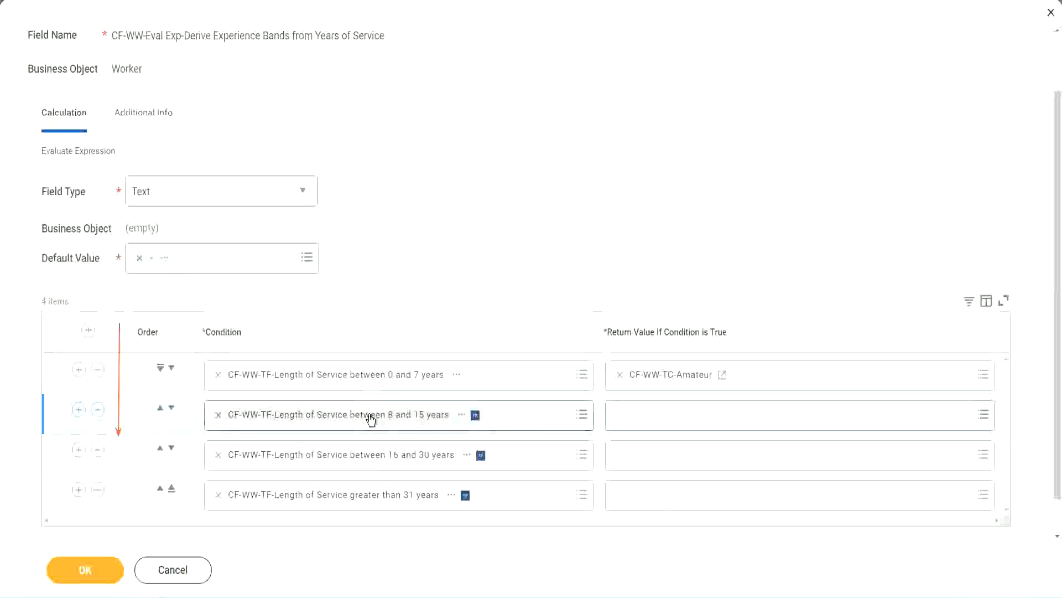
Create a calculated field for the 8 to 15 years return value, named CF-WW-TC-Experienced, with business object Global and function Text Constant.
left_click(614, 409)
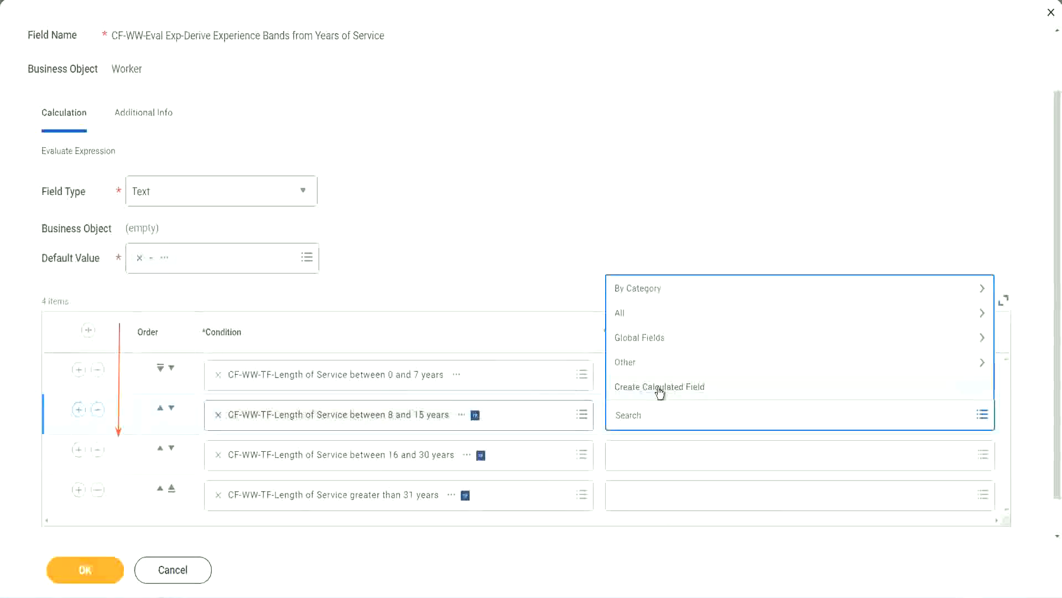
left_click(653, 389)
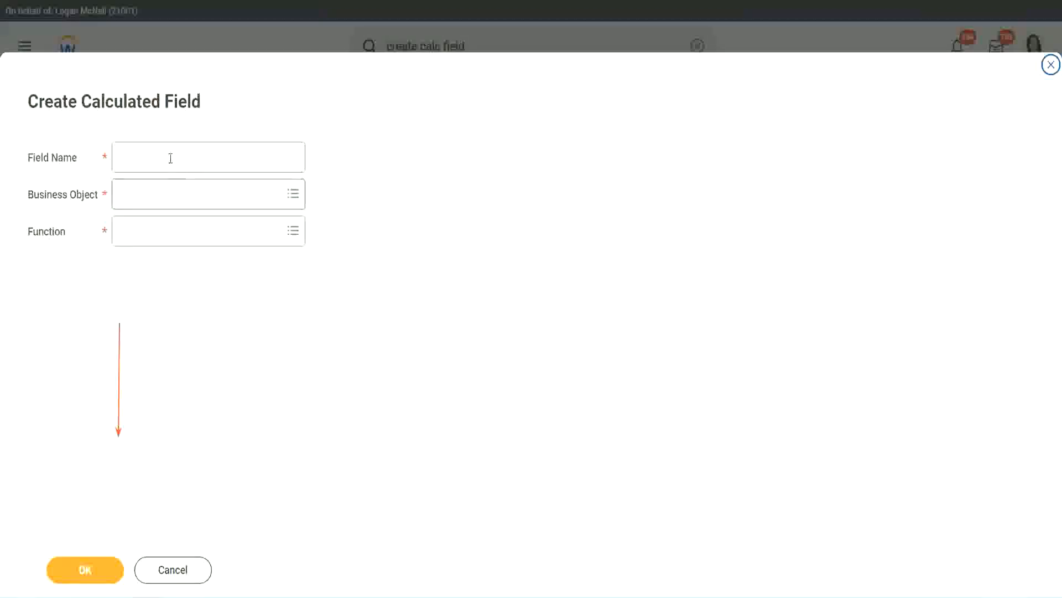
left_click(169, 157)
type("CF-WW-TC-Amateur")
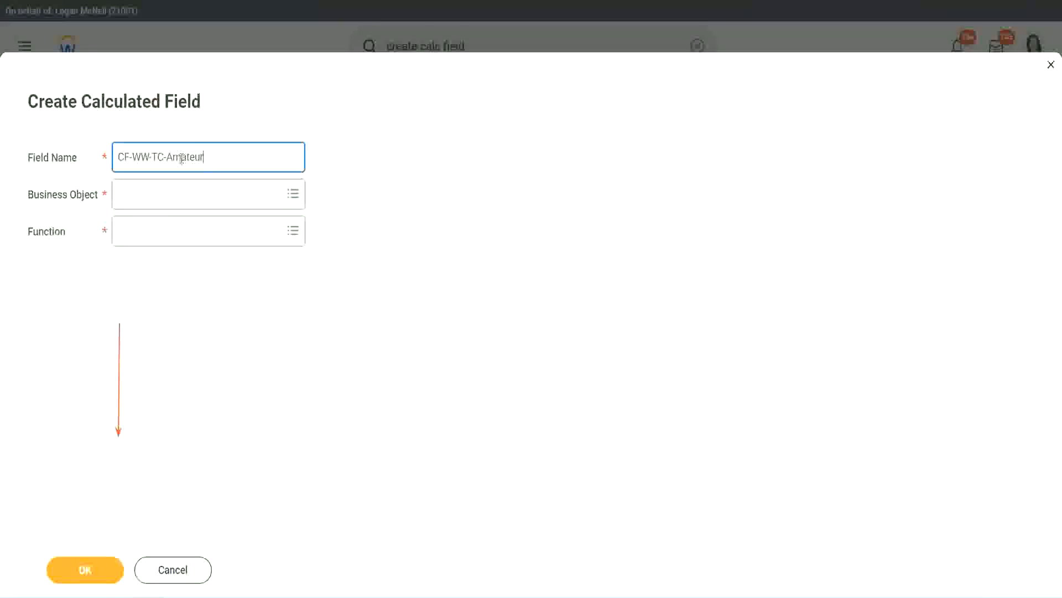
double_click(181, 159)
type("Experienced")
left_click(83, 568)
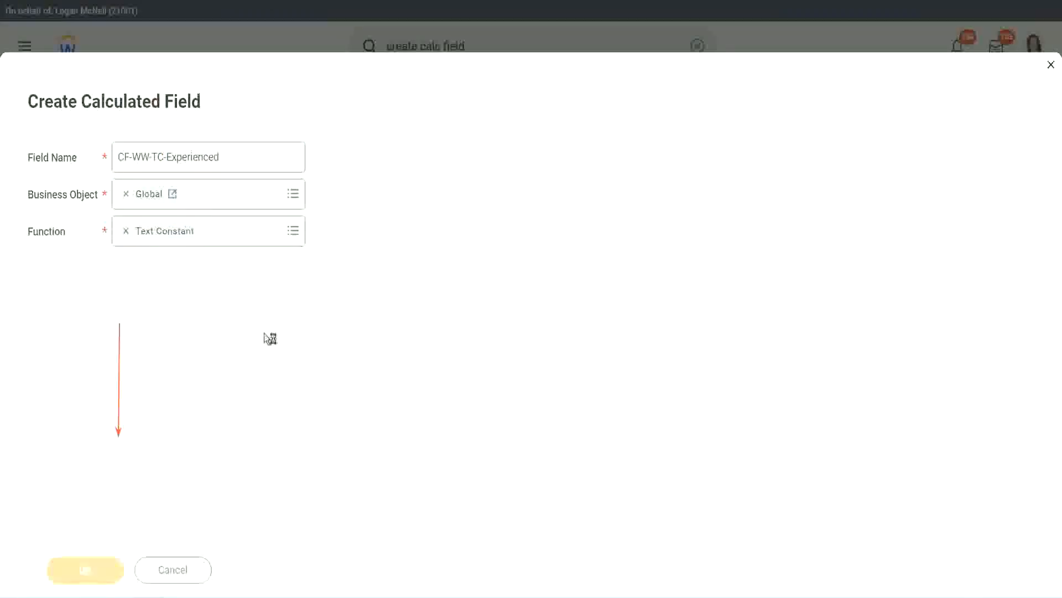
Set the text constant to Experienced and save the calculated field.
left_click(162, 314)
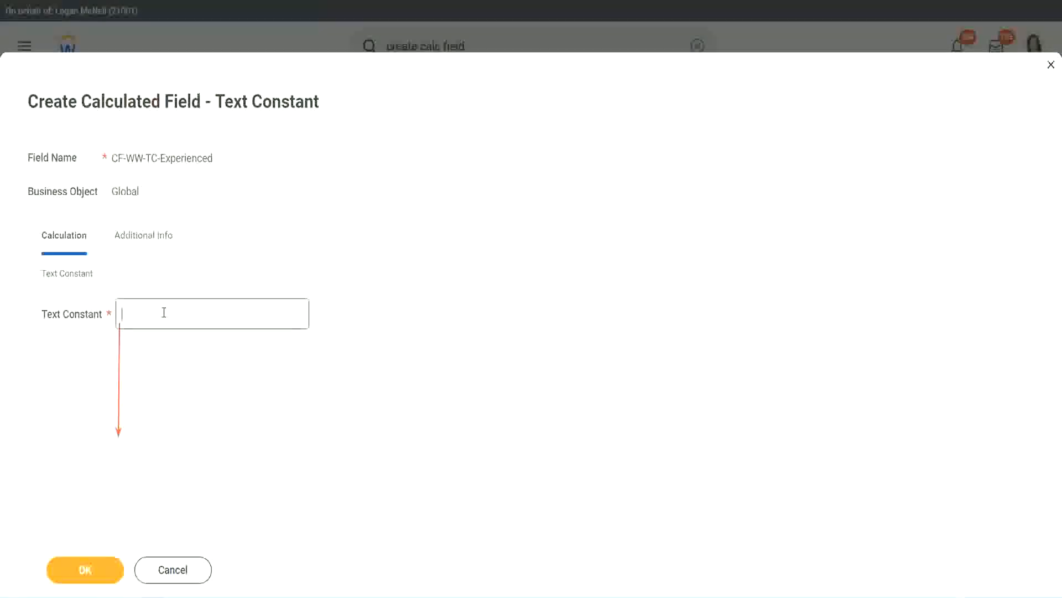
type("Experienced")
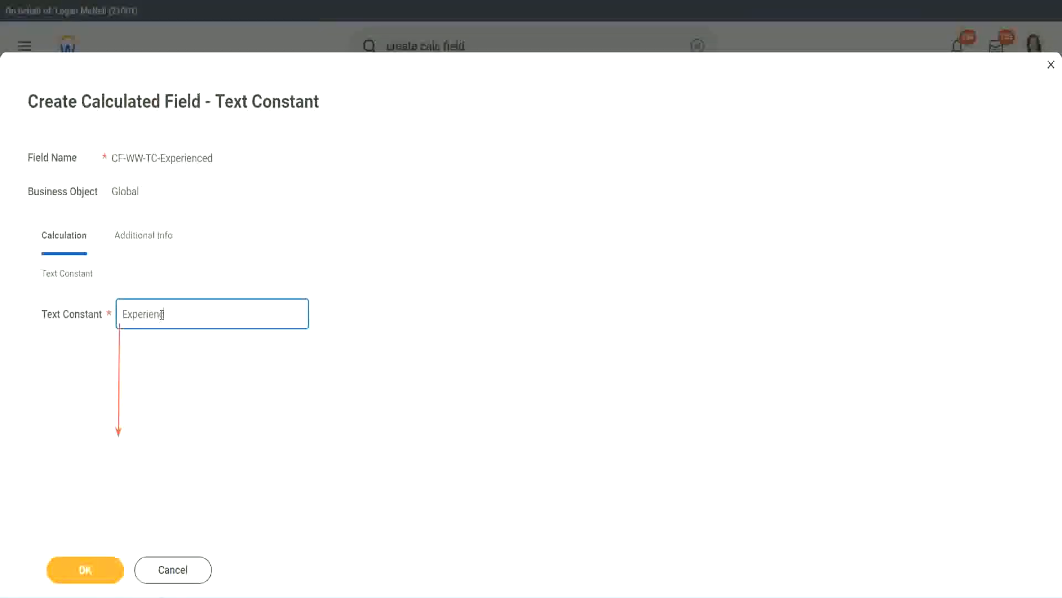
left_click(87, 570)
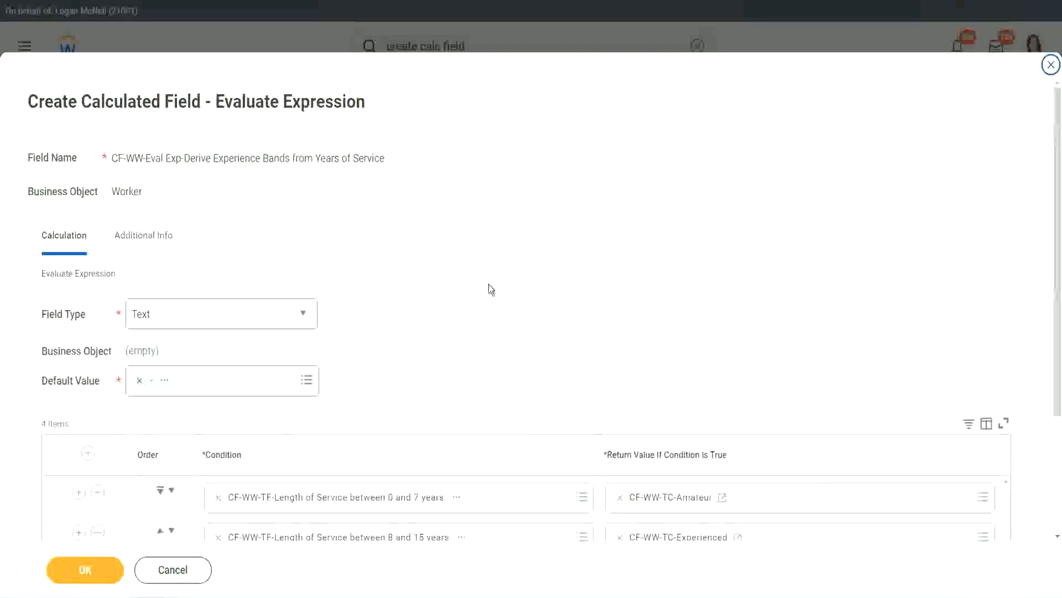
Start a new calculated field for the 16 to 30 years return value and enter CF-WW-TC-Amateur as its base name.
scroll(489, 283, "down", 2)
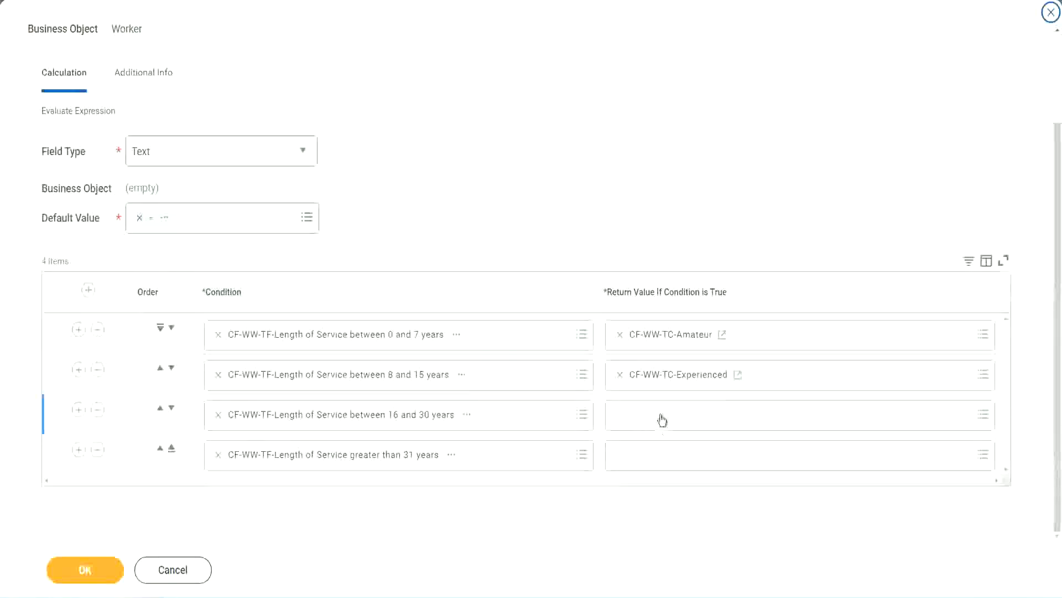
left_click(661, 415)
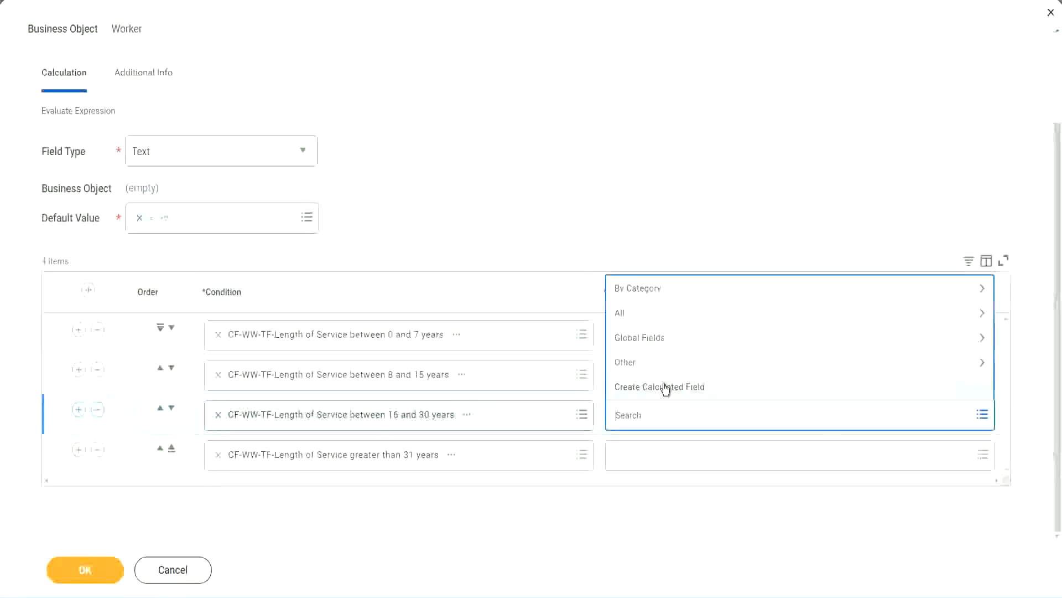
key("Escape")
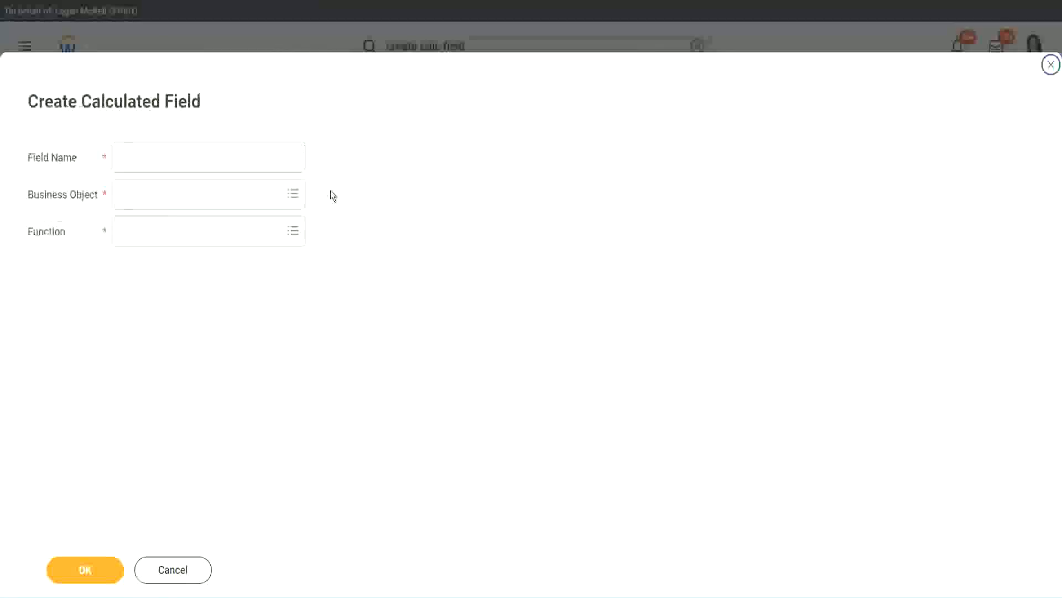
left_click(225, 157)
type("CF WW TC Annual Pay")
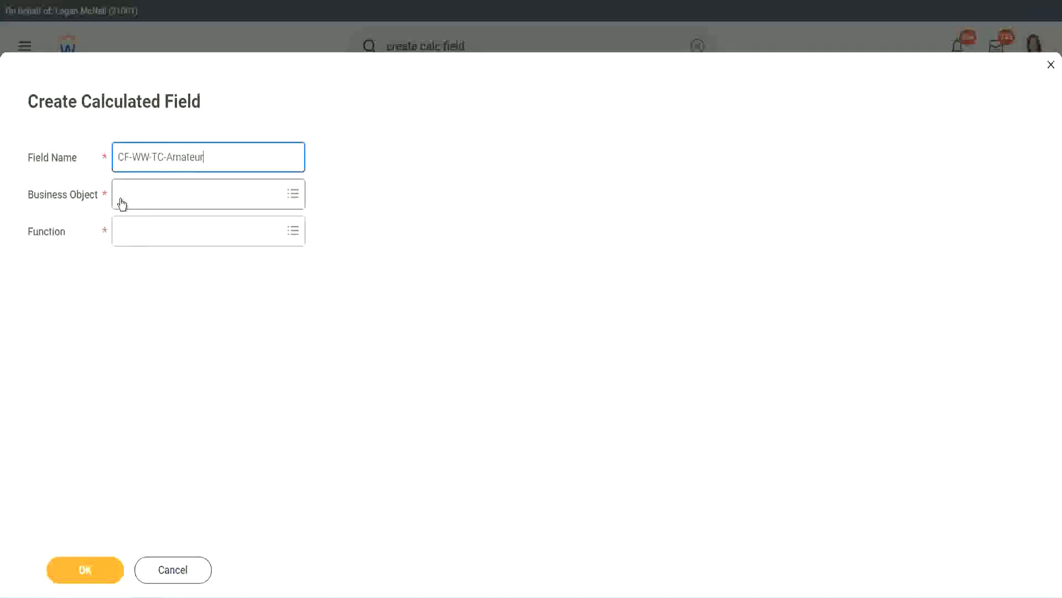
Search the business objects for global and assign Global to the new calculated field.
left_click(122, 194)
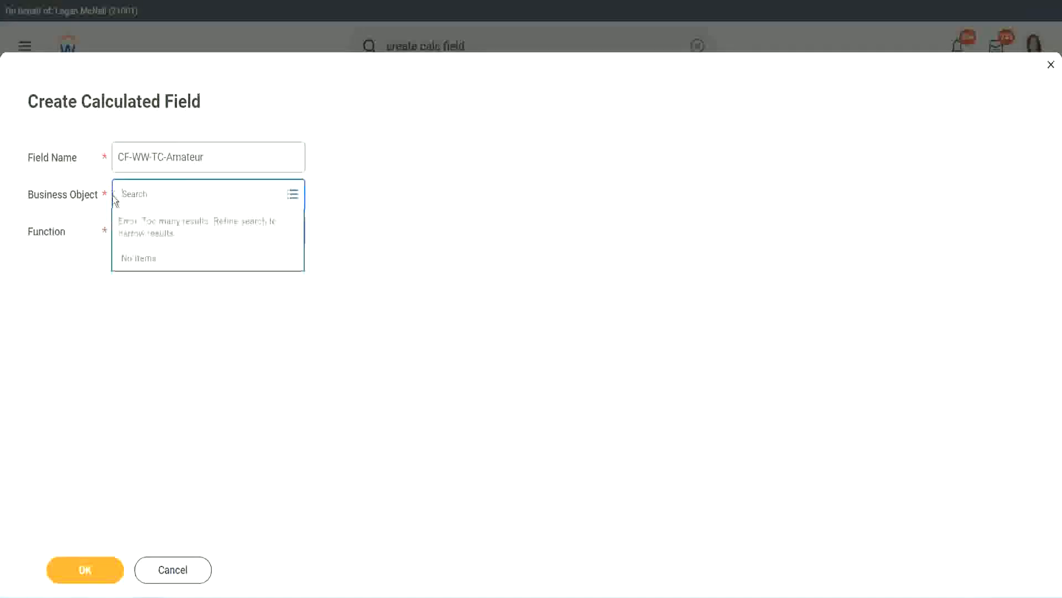
type("global")
key("Return")
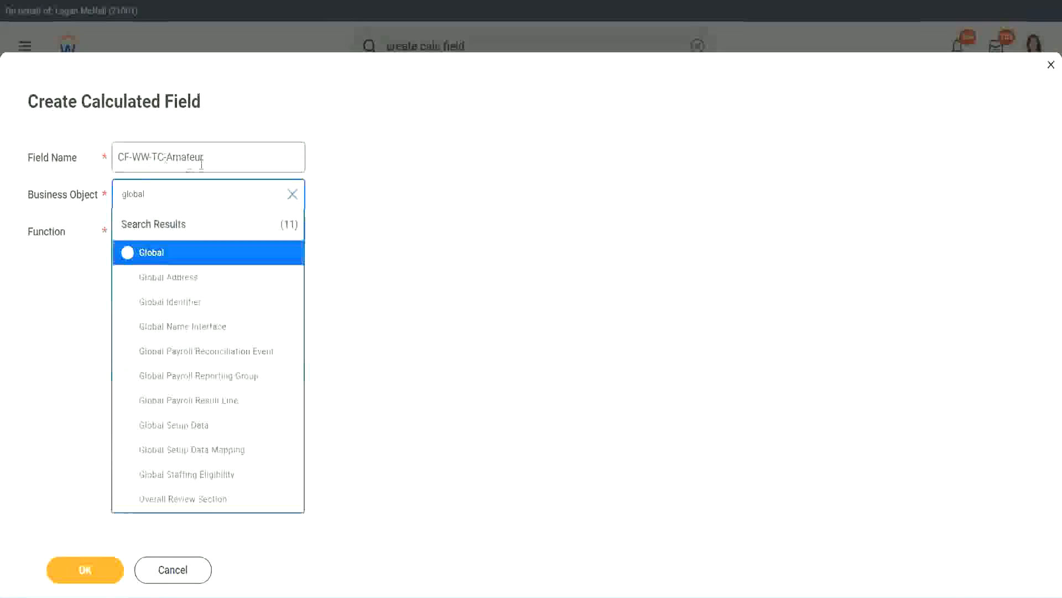
left_click(149, 255)
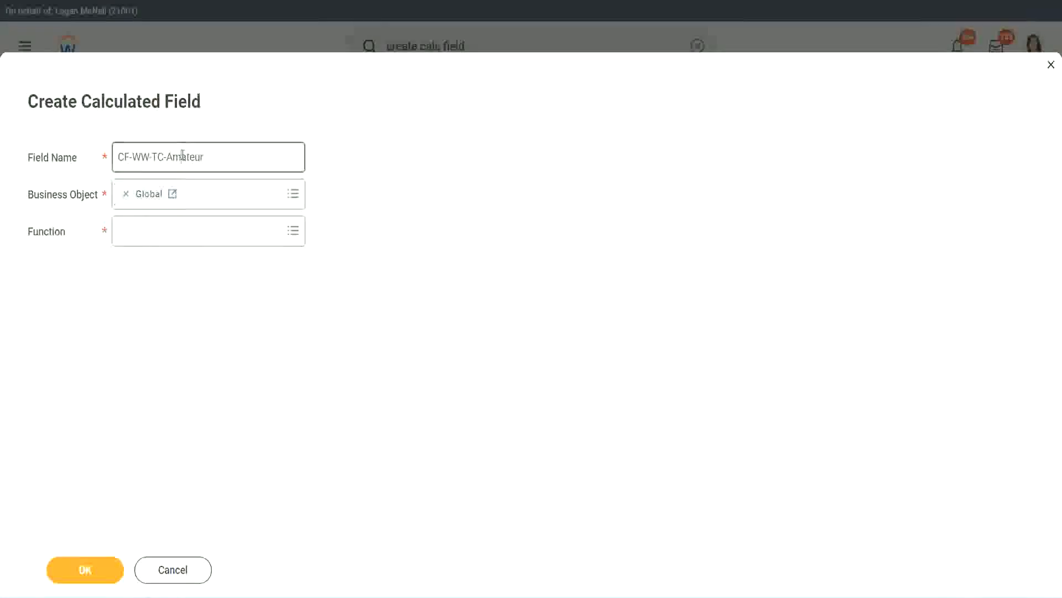
Change the field name to CF-WW-TC-Senior, choose Text Constant as its function and proceed to its definition.
double_click(194, 156)
type("Senior")
left_click(170, 241)
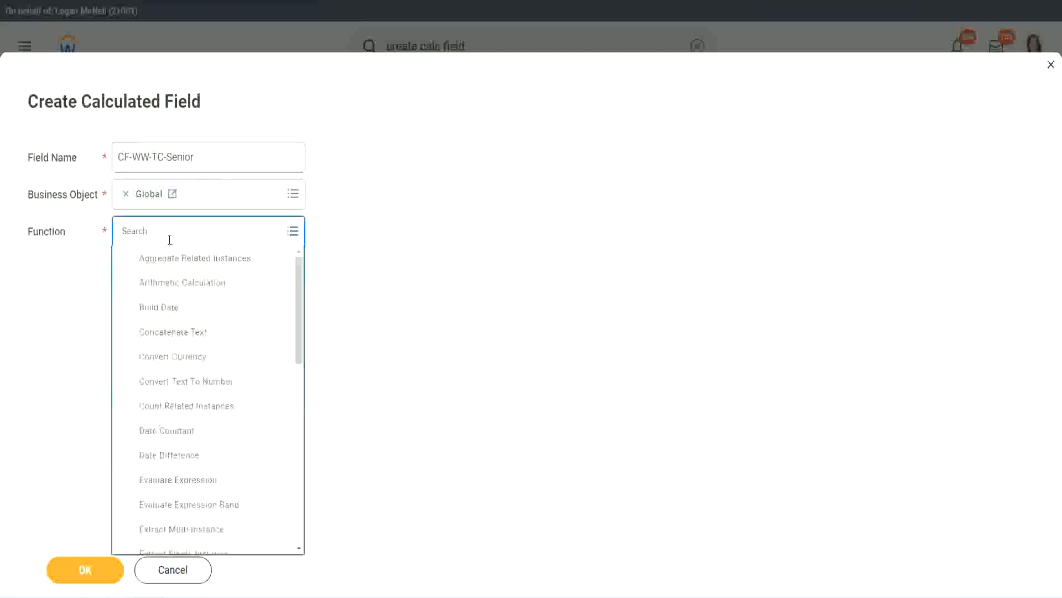
type("tc")
left_click(166, 285)
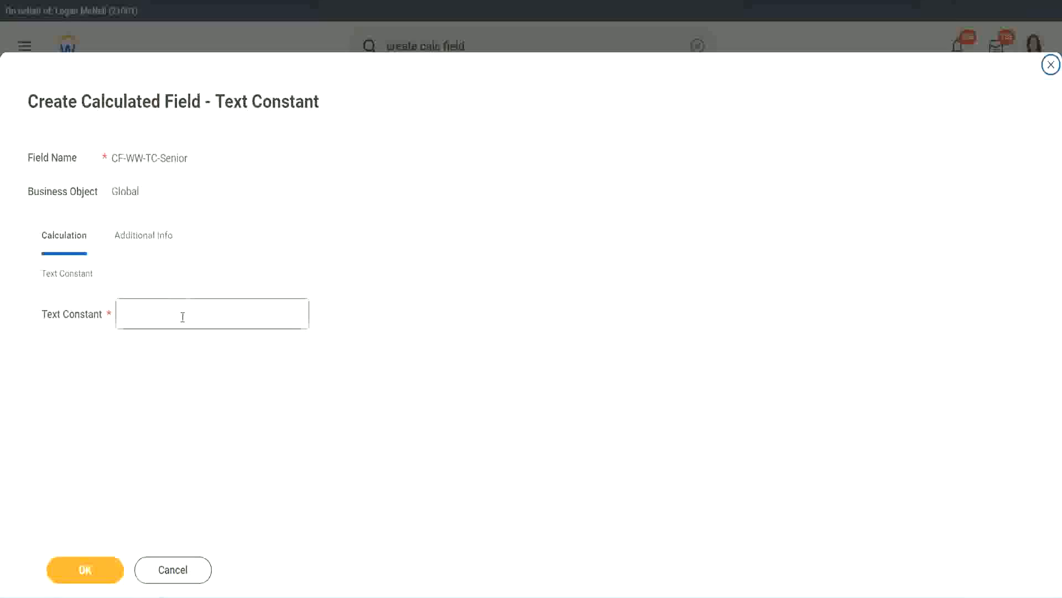
Set the text constant to Senior and save the calculated field.
left_click(179, 311)
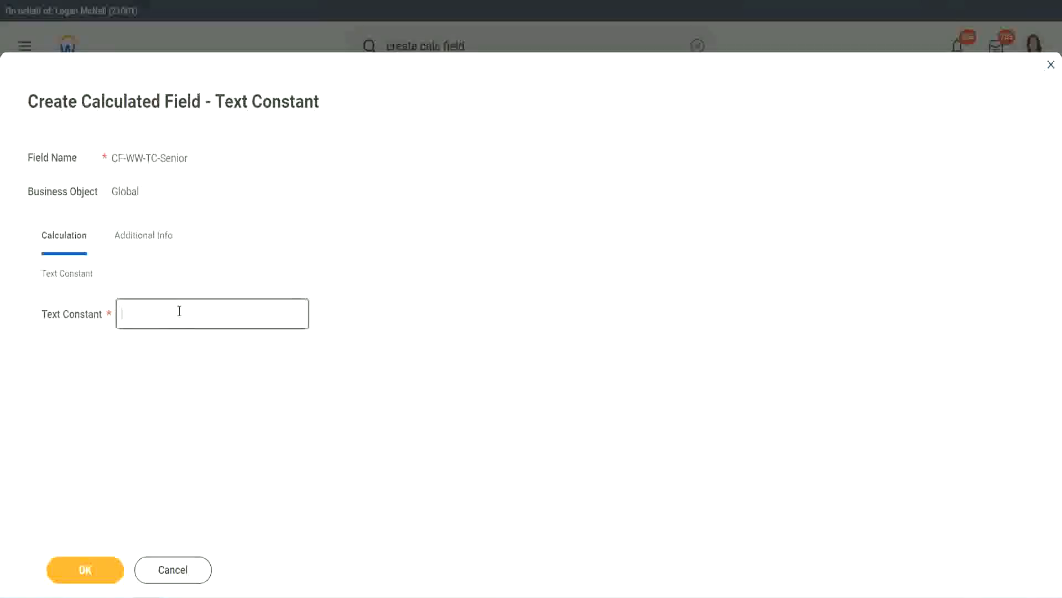
type("Senior")
left_click(105, 578)
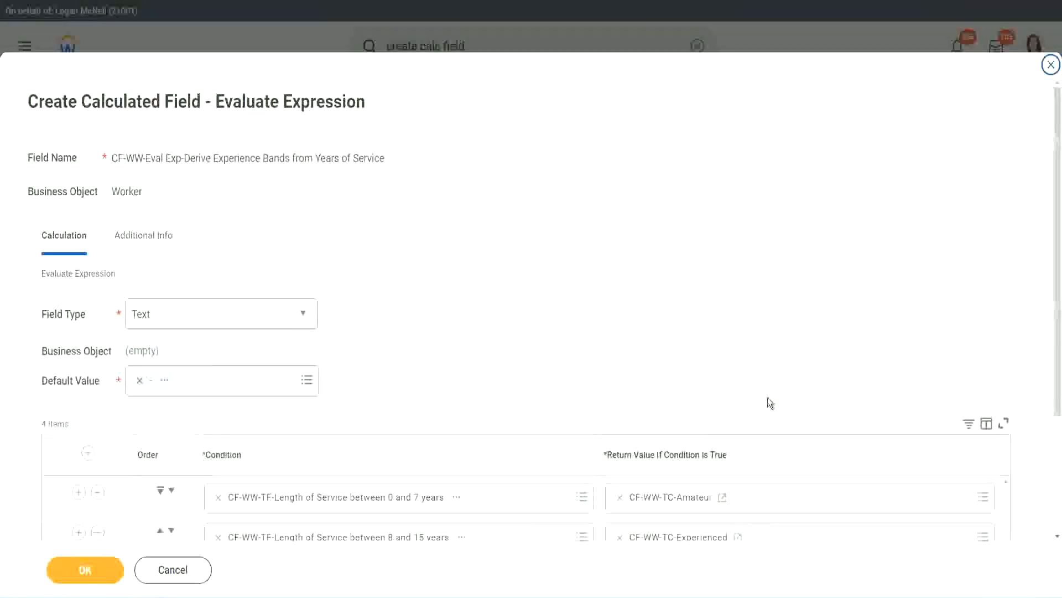
Copy the CF-WW-TC-Senior name, start a new calculated field for the greater than 31 years return value and name it CF-WW-TC-Legend.
scroll(752, 420, "down", 3)
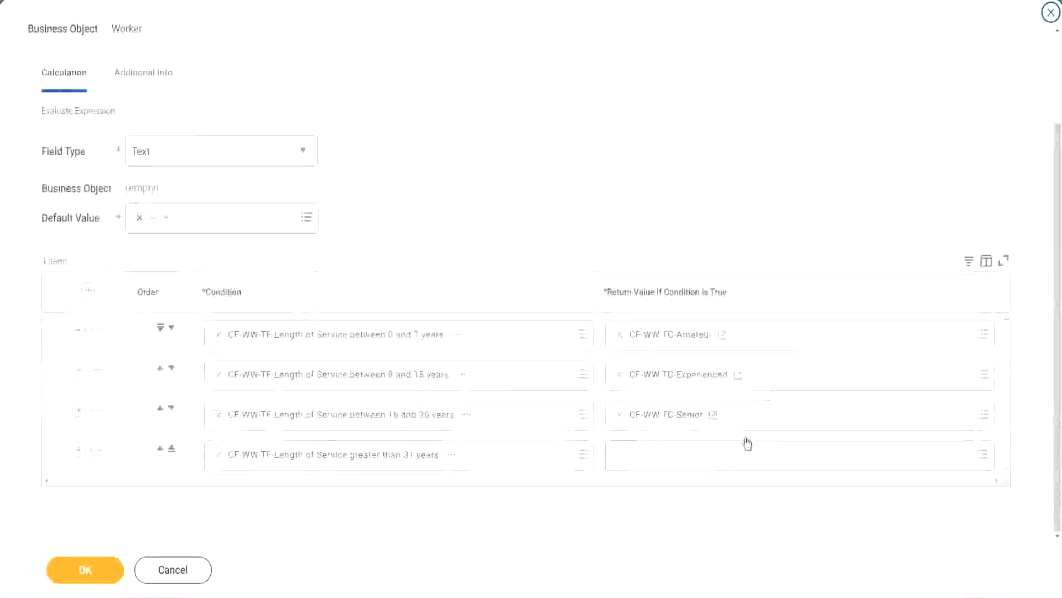
right_click(648, 422)
left_click(671, 477)
left_click(647, 462)
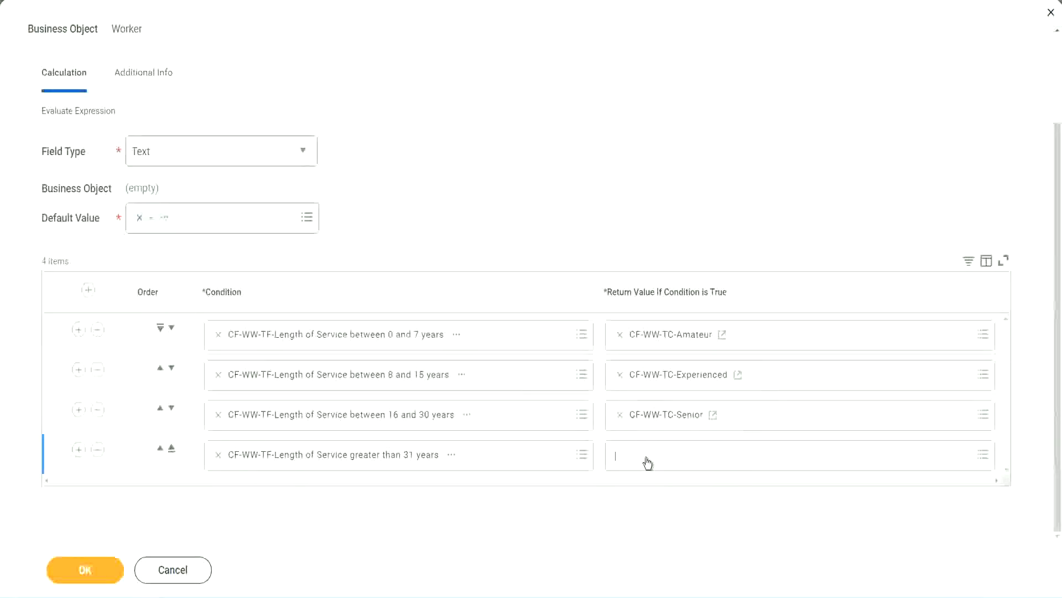
left_click(657, 431)
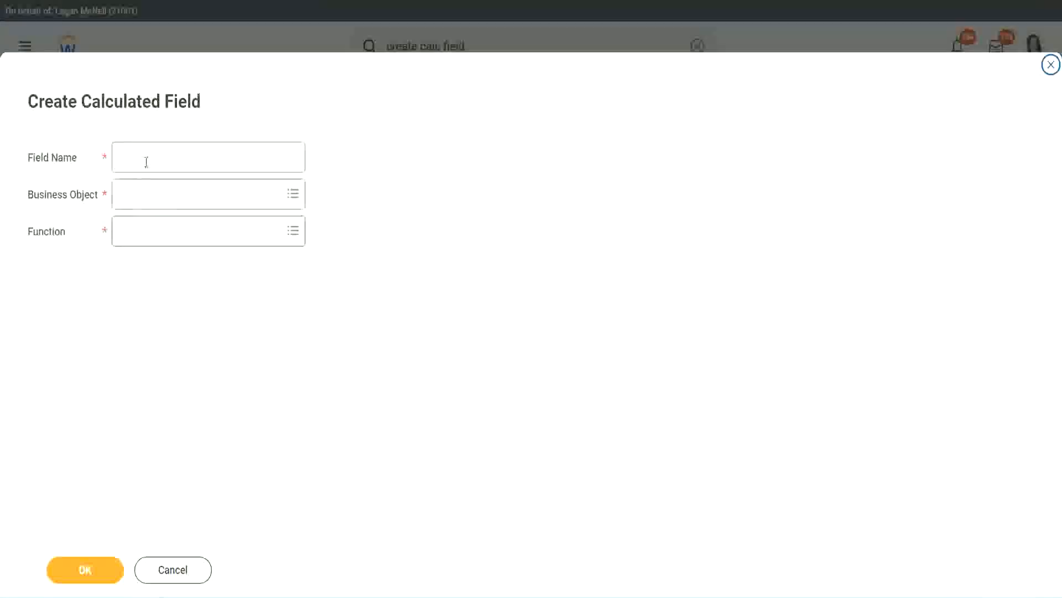
left_click(147, 161)
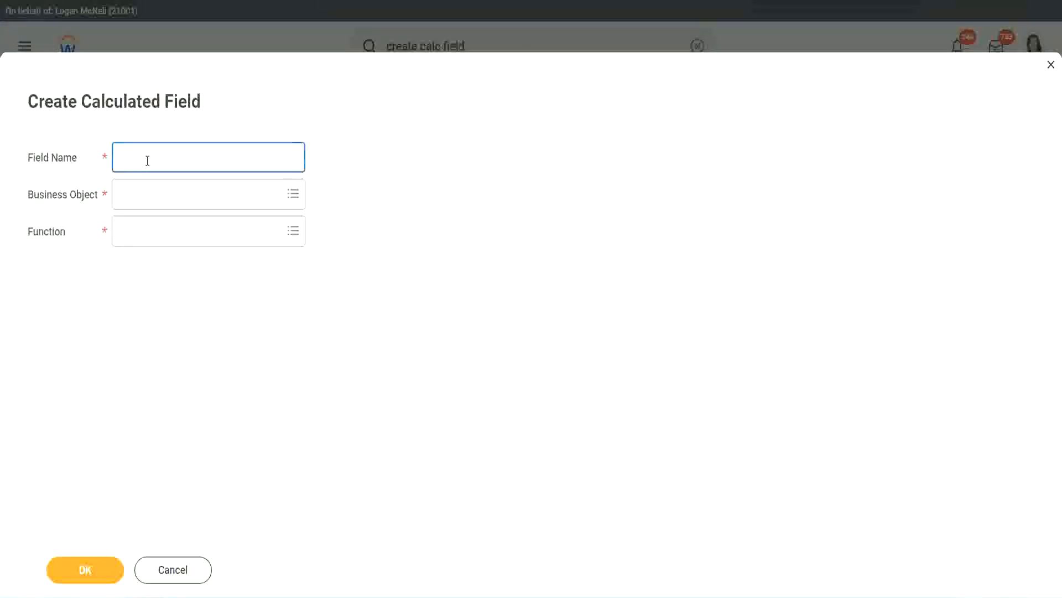
key("ctrl+v")
double_click(180, 157)
type("Legen")
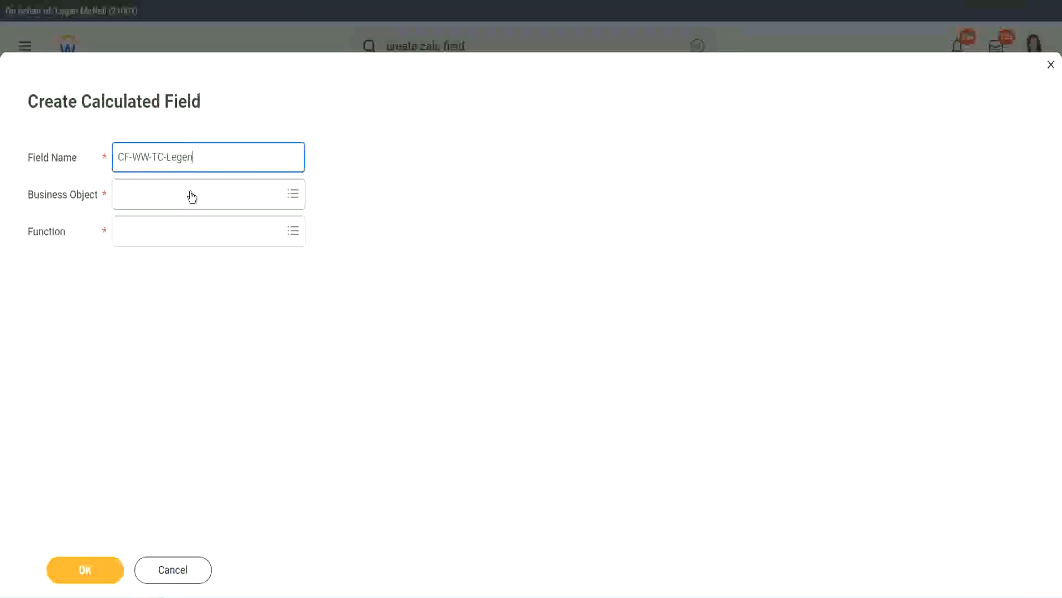
Assign the Global business object and the Text Constant function to CF-WW-TC-Legend and proceed to its definition.
left_click(149, 203)
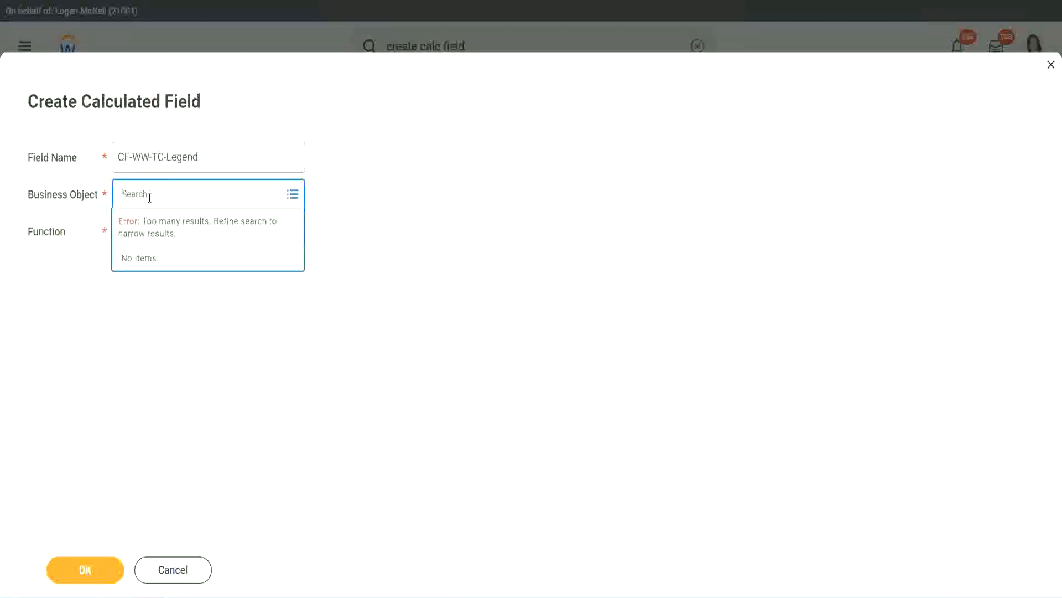
type("Global")
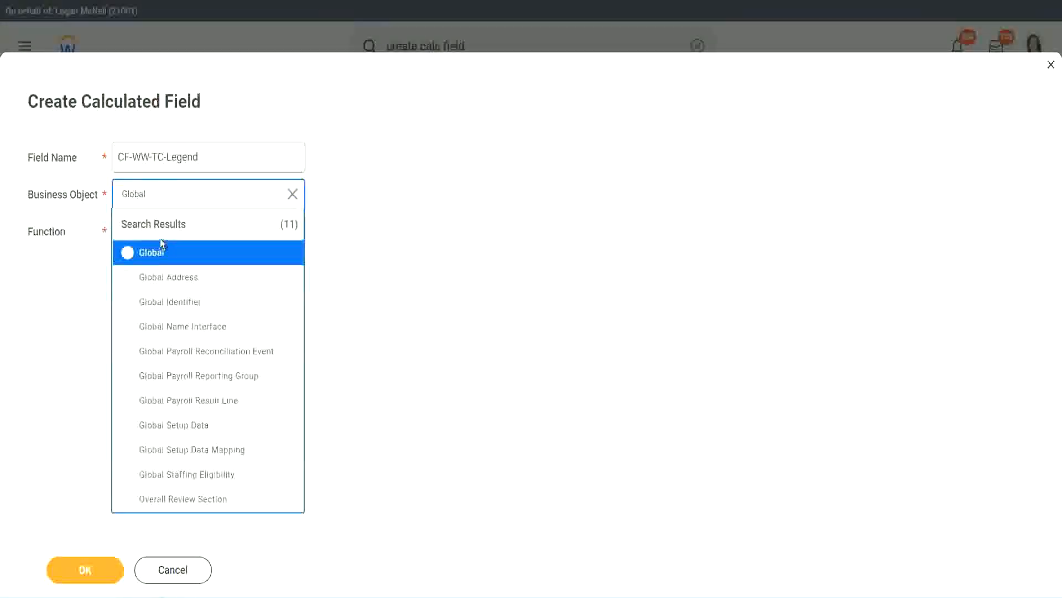
left_click(158, 252)
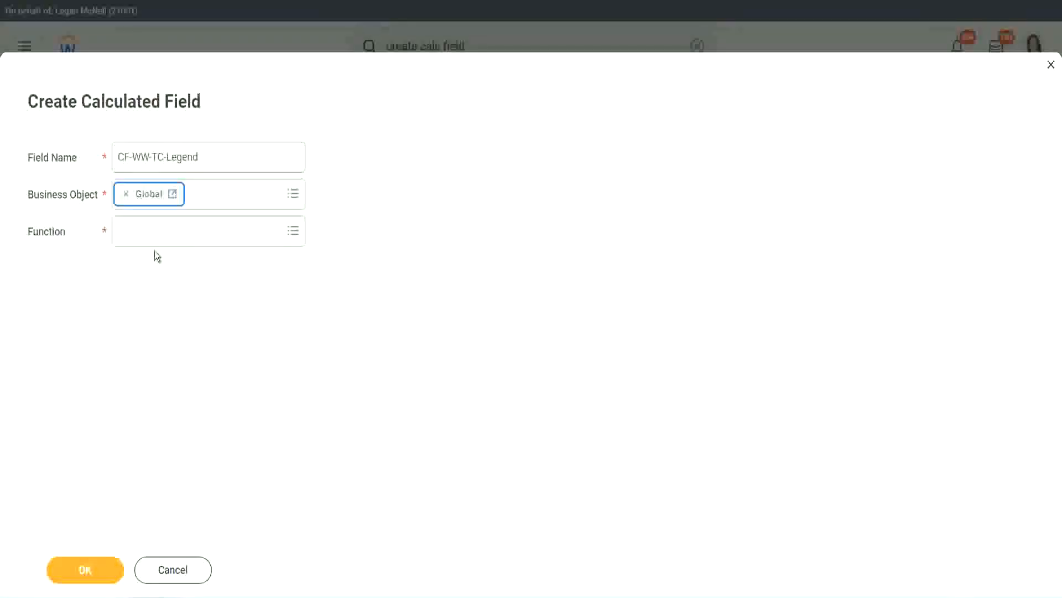
left_click(153, 231)
type("tc")
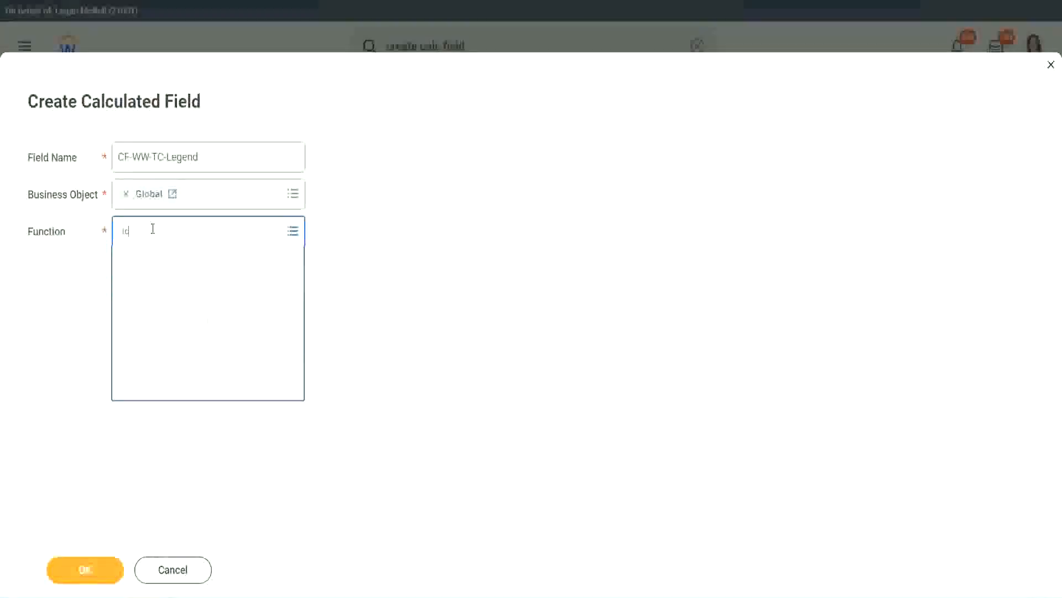
key("Return")
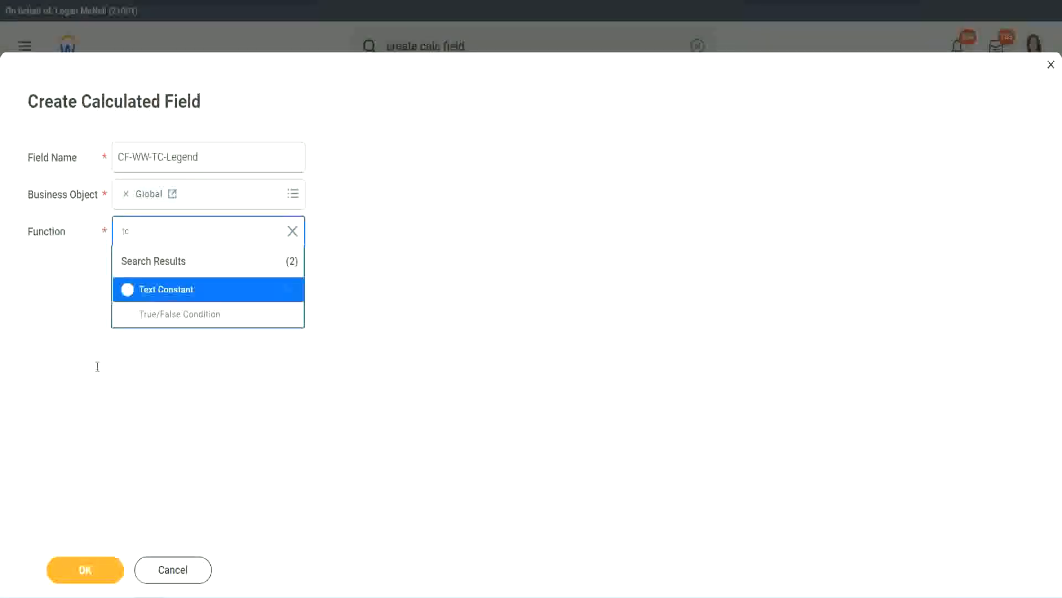
left_click(204, 291)
left_click(80, 570)
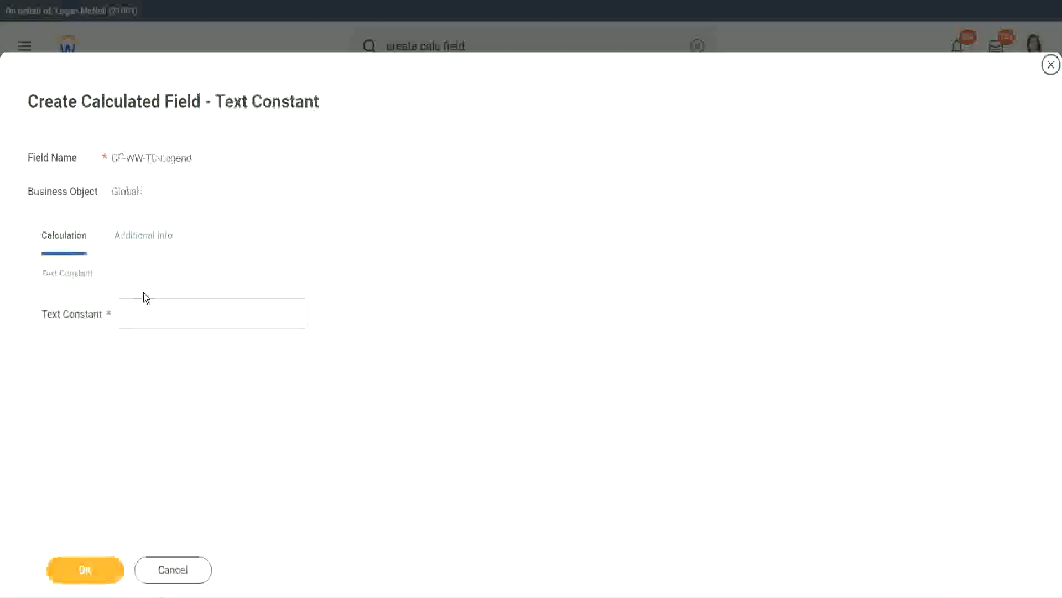
Set the text constant to Legend and save the calculated field.
left_click(137, 314)
type("Legend")
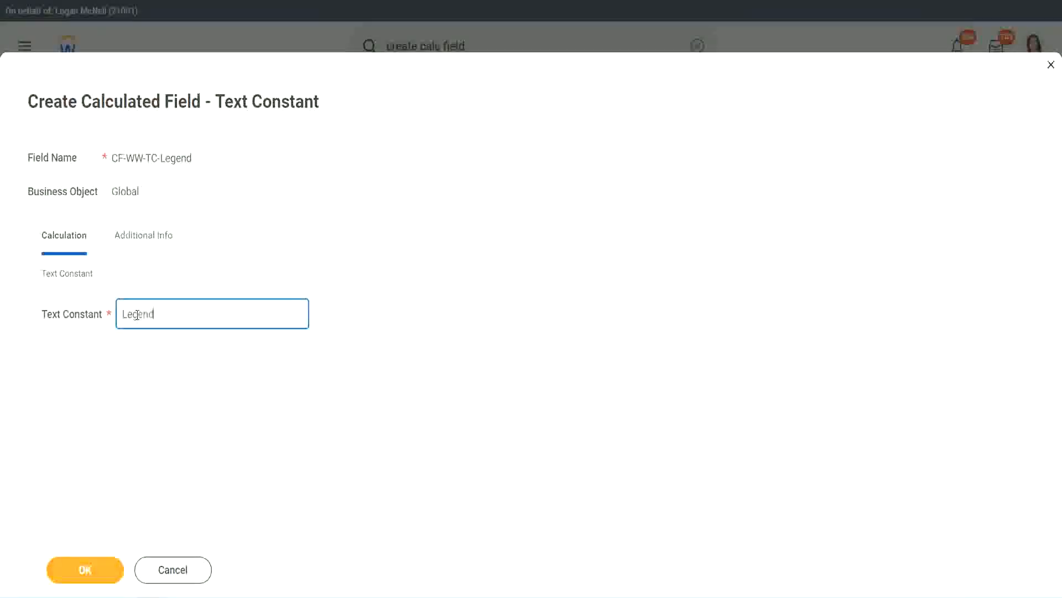
left_click(89, 570)
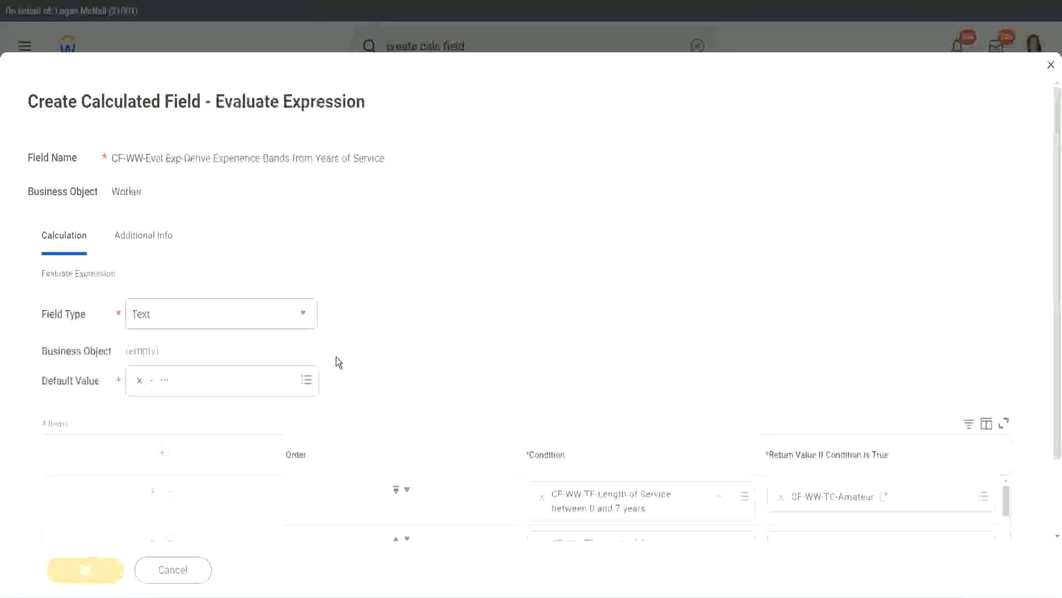
Check the field type and the condition and return value pairs, and save the Evaluate Expression calculated field.
scroll(563, 293, "down", 3)
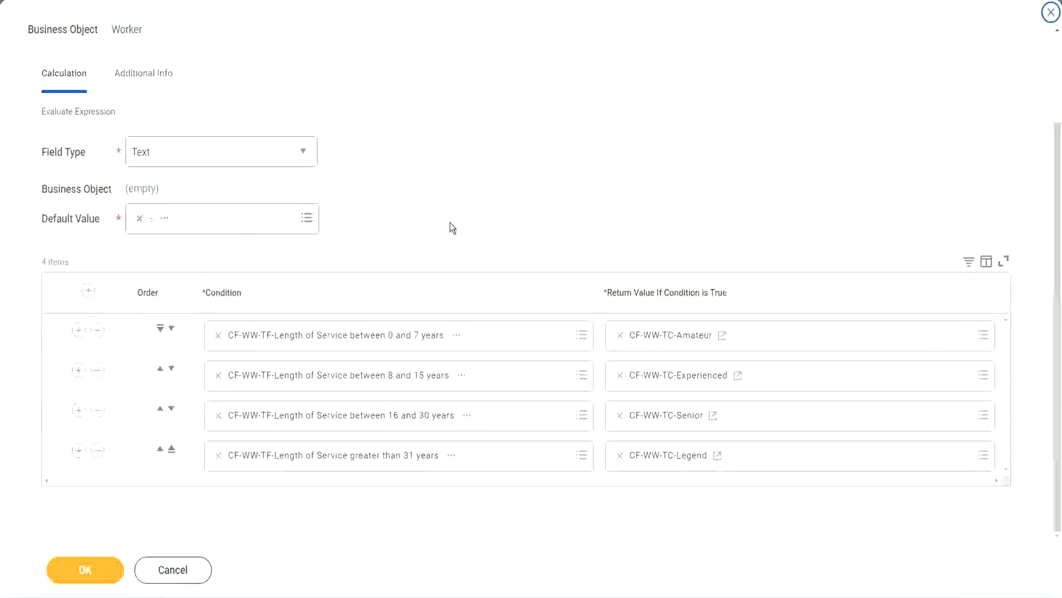
scroll(451, 226, "up", 2)
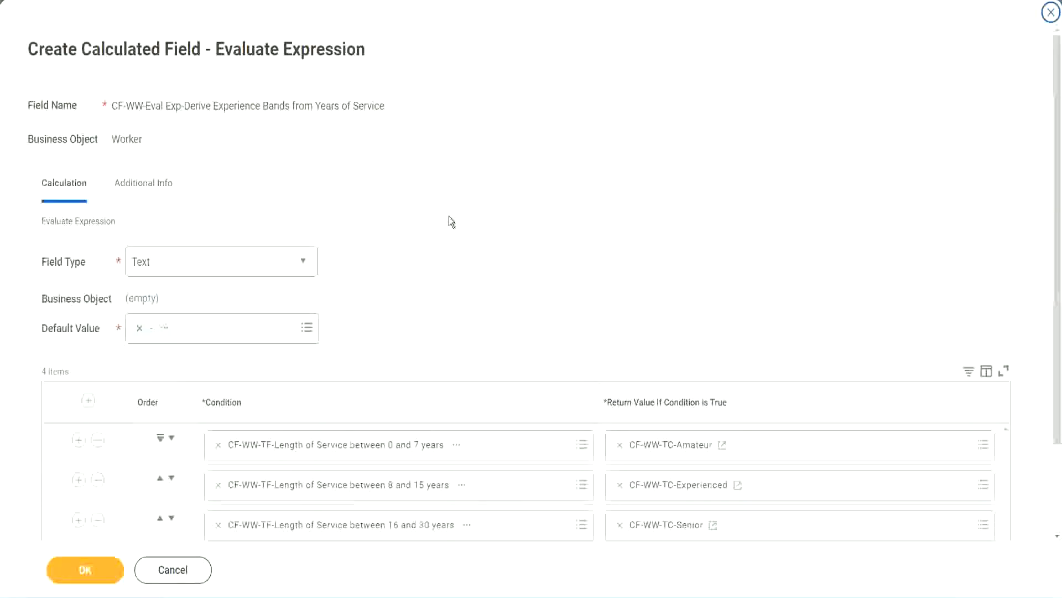
scroll(449, 217, "down", 2)
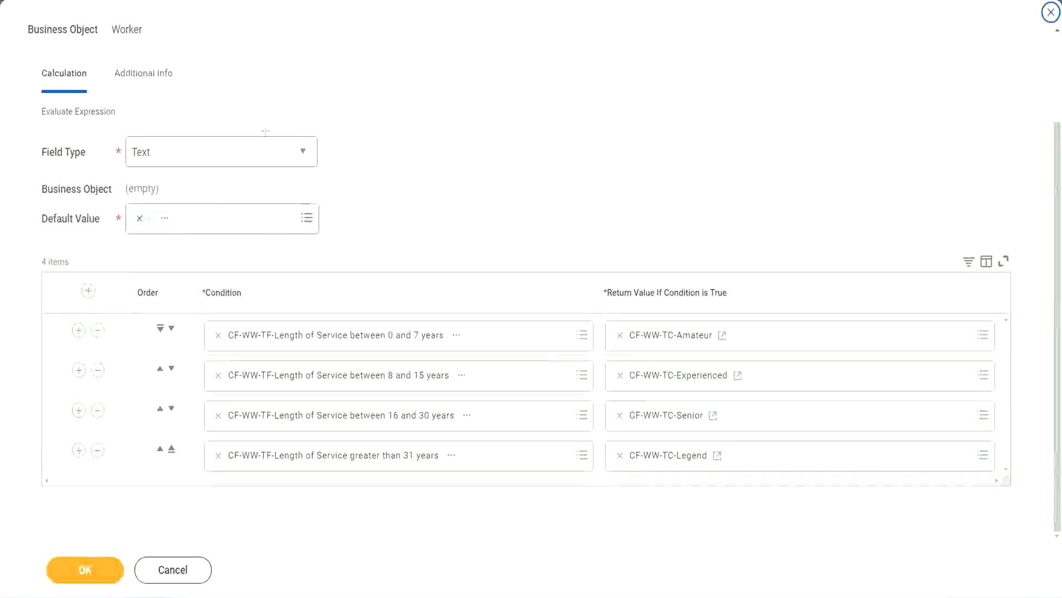
left_click_drag(680, 156, 689, 258)
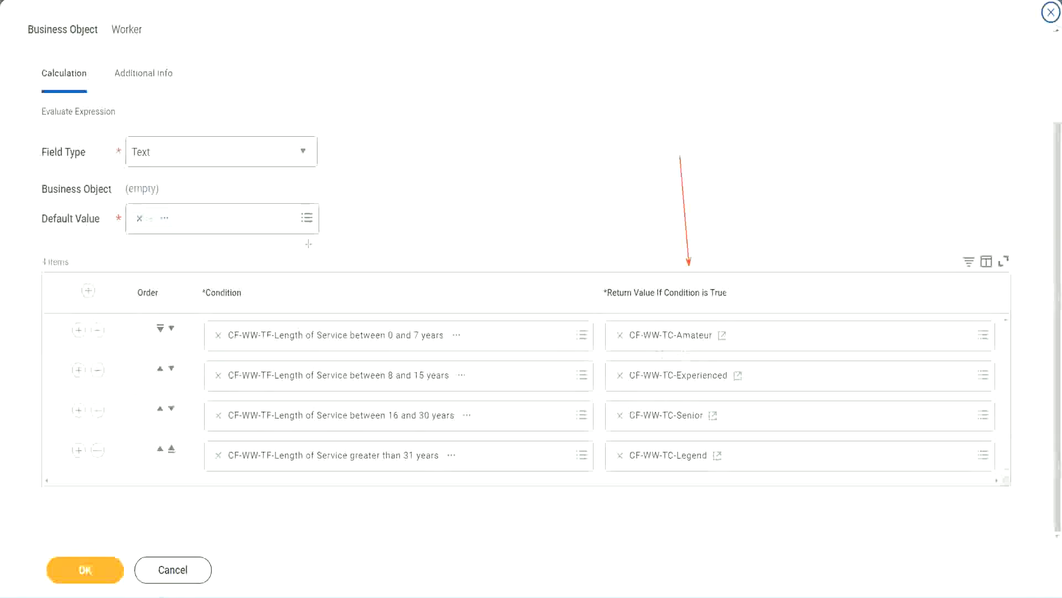
left_click_drag(131, 95, 136, 133)
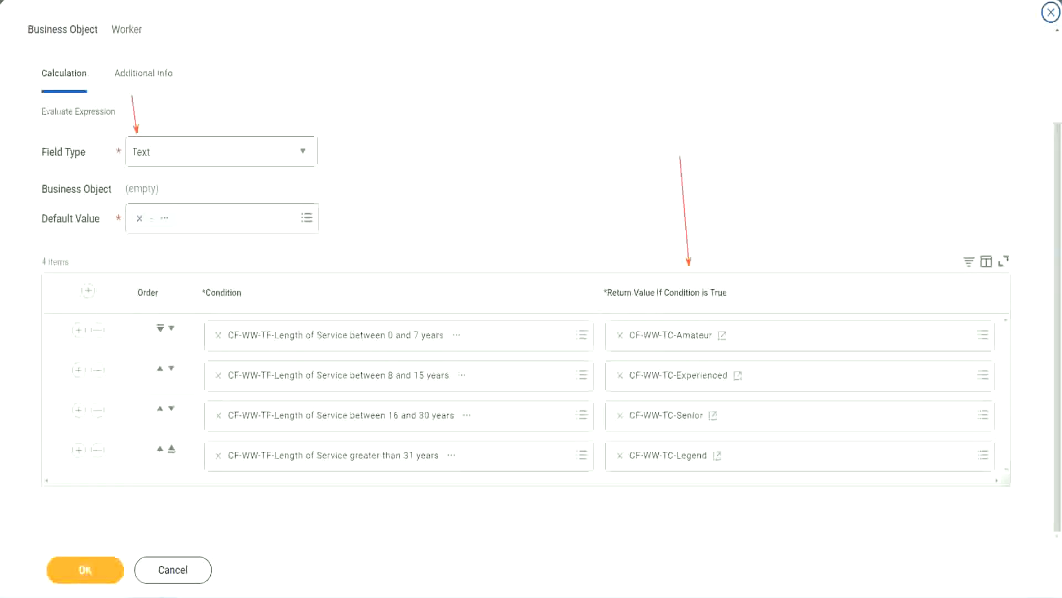
left_click(93, 569)
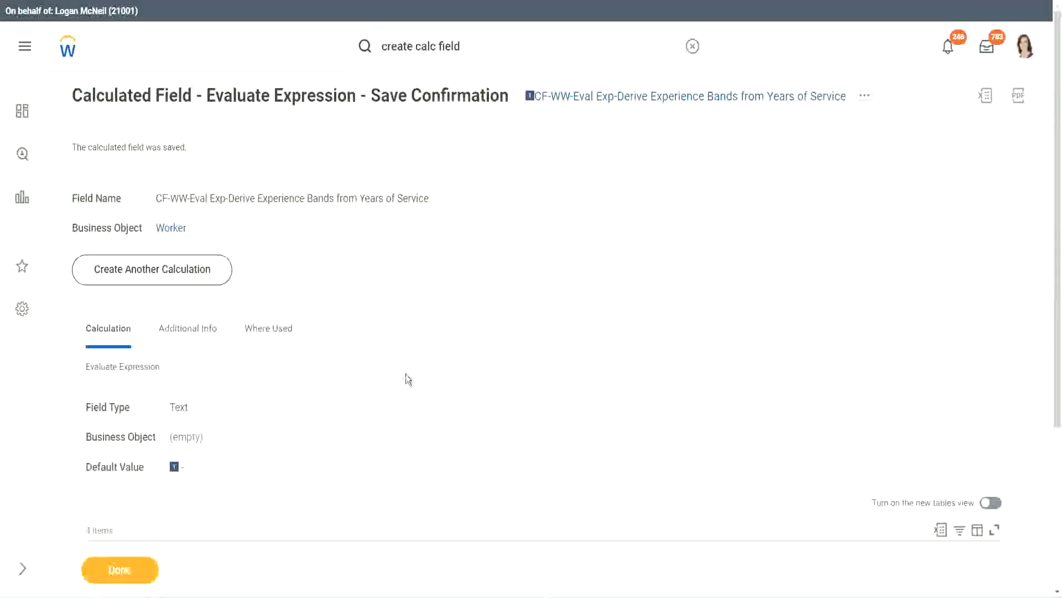
Review the saved experience bands calculation, copy the calculated field's name as text and close the save confirmation.
scroll(406, 370, "down", 4)
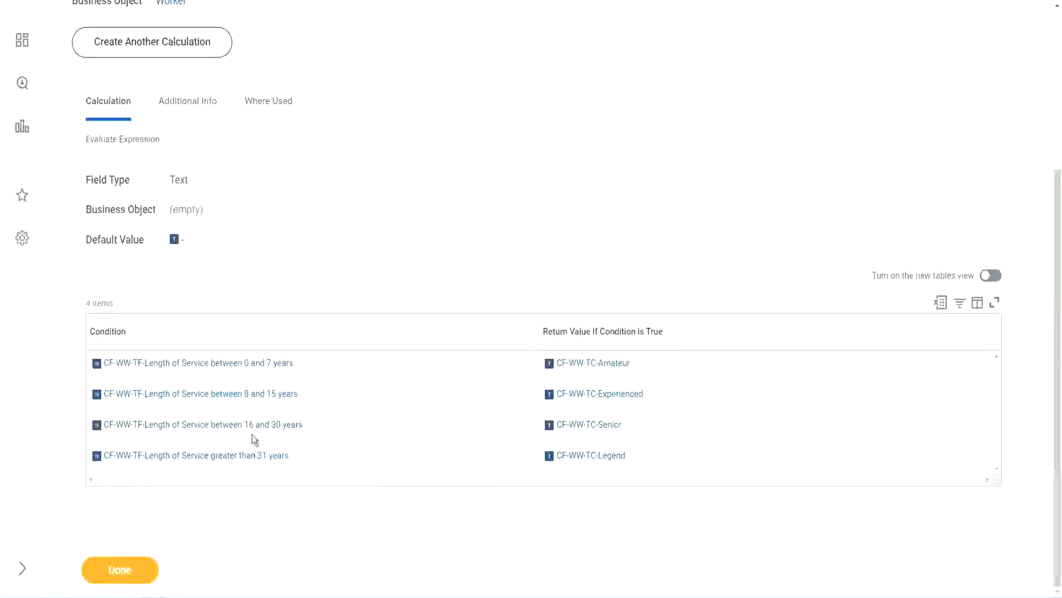
scroll(297, 332, "up", 4)
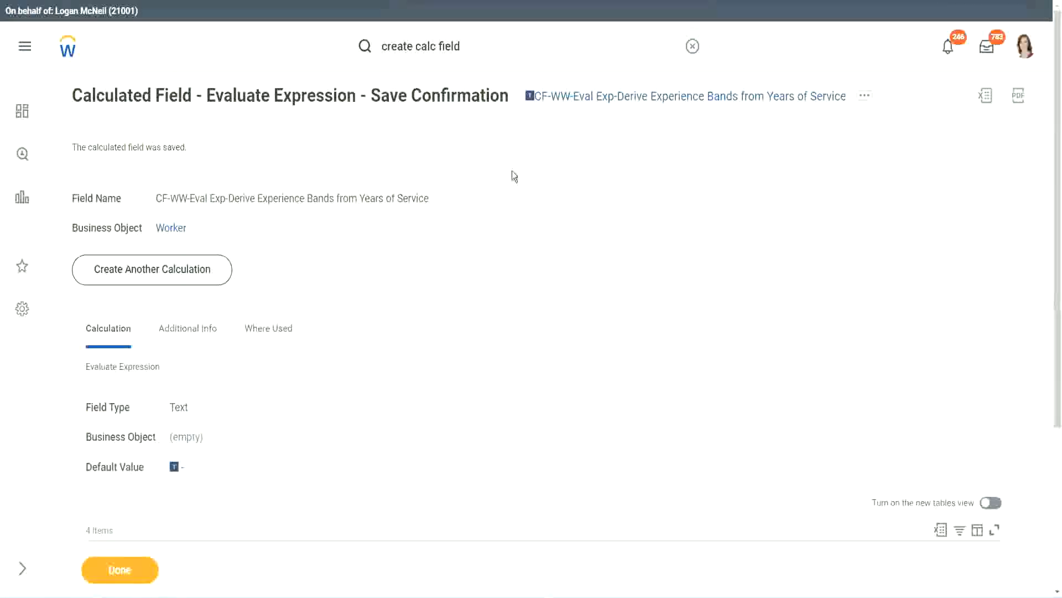
right_click(622, 104)
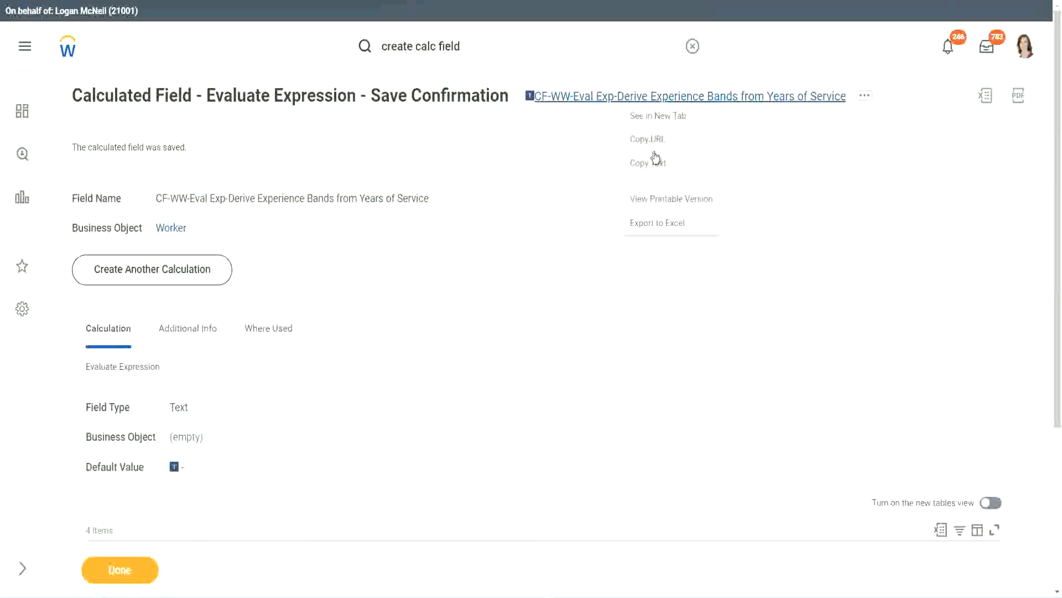
left_click(654, 165)
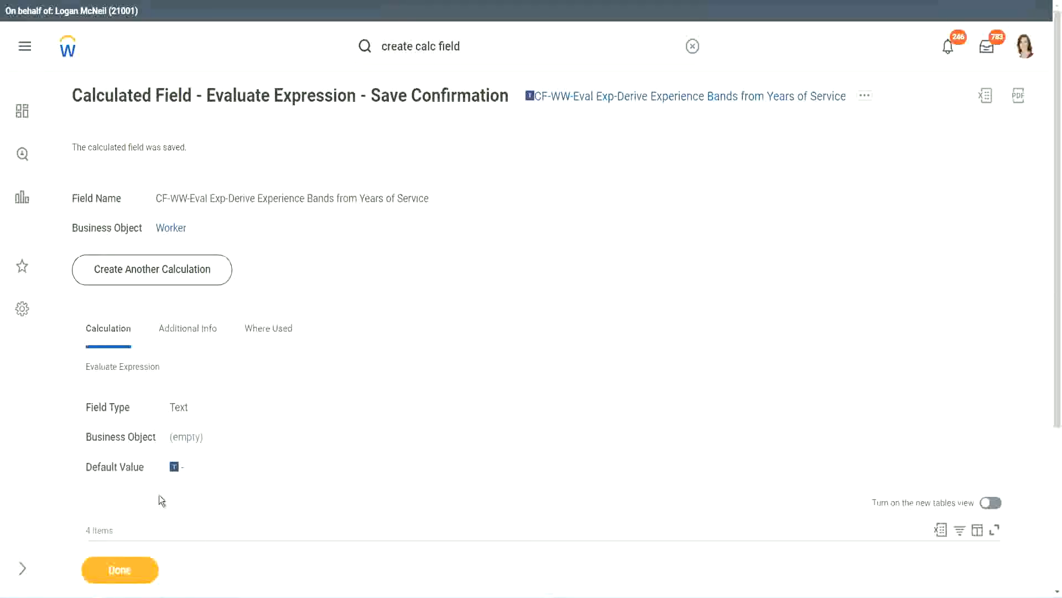
left_click(118, 570)
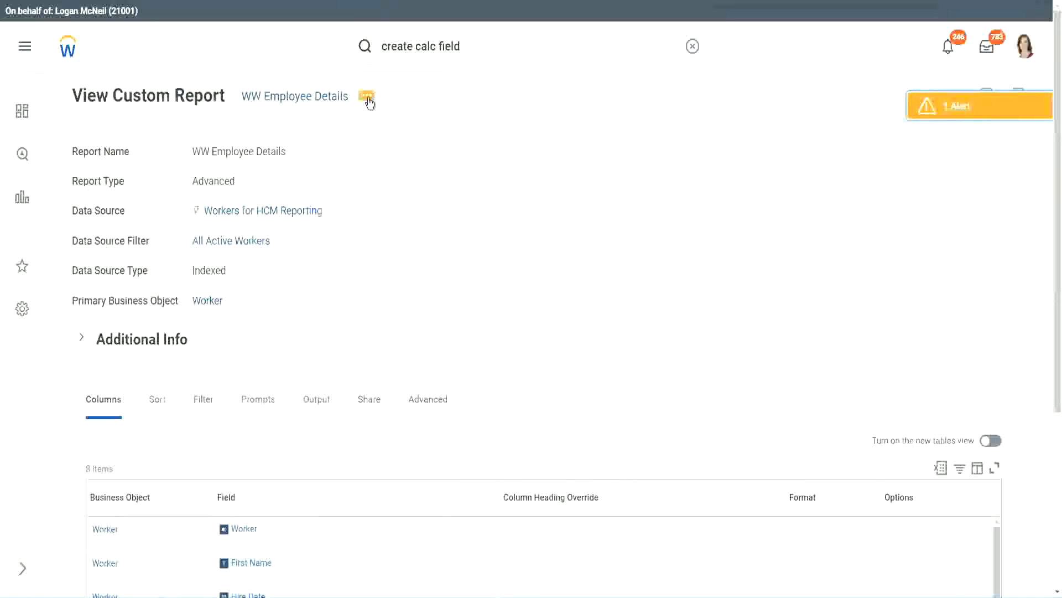
Open the WW Employee Details custom report for editing.
left_click(367, 99)
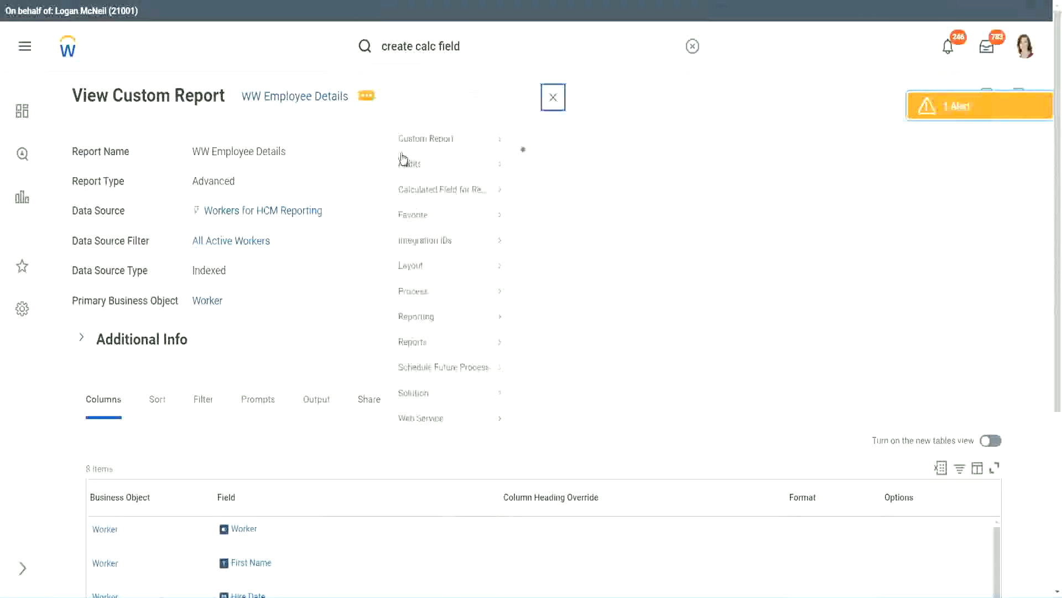
mouse_move(433, 157)
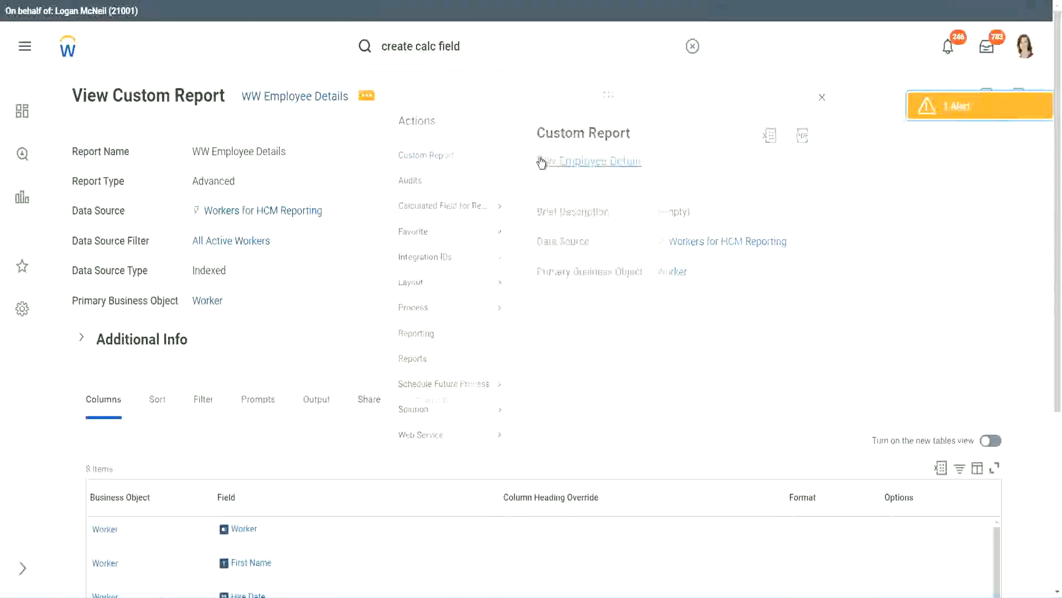
scroll(387, 239, "down", 5)
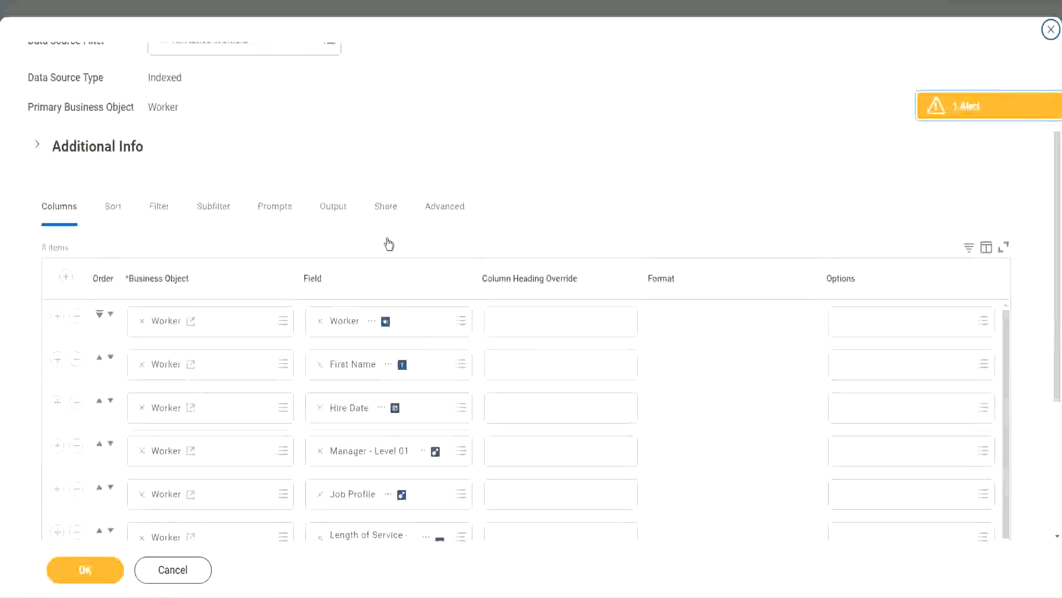
Add a Worker column row after # of Years of Service and remove the Years of Service substring text column.
scroll(389, 242, "down", 2)
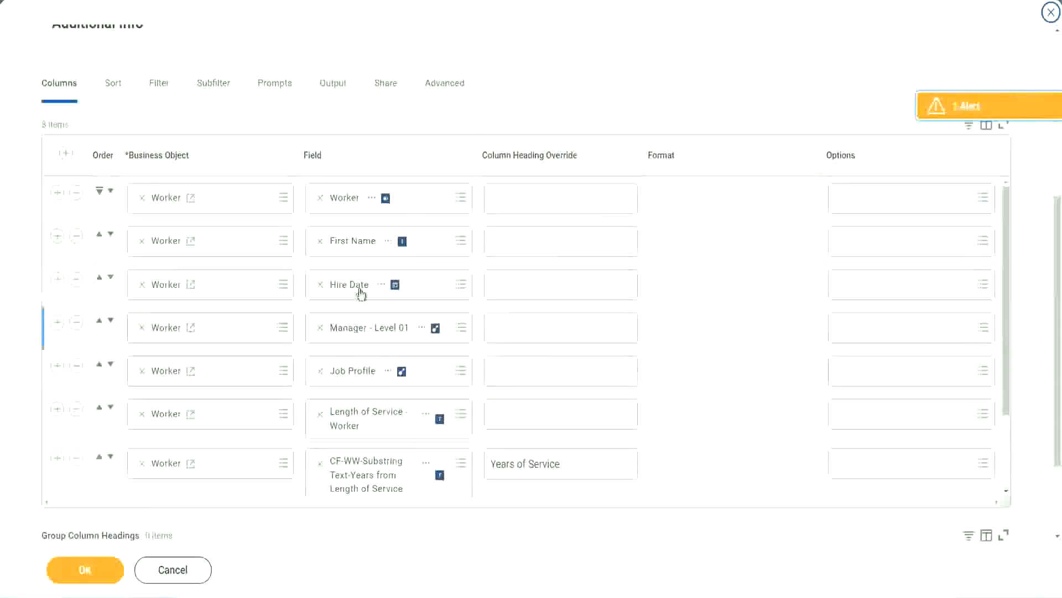
left_click(57, 458)
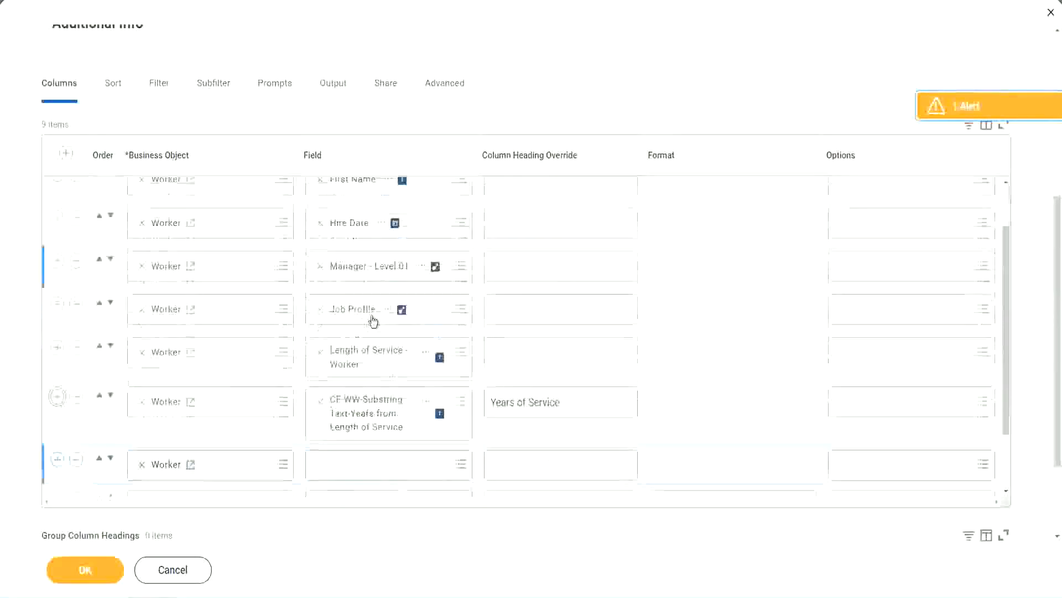
scroll(374, 320, "down", 4)
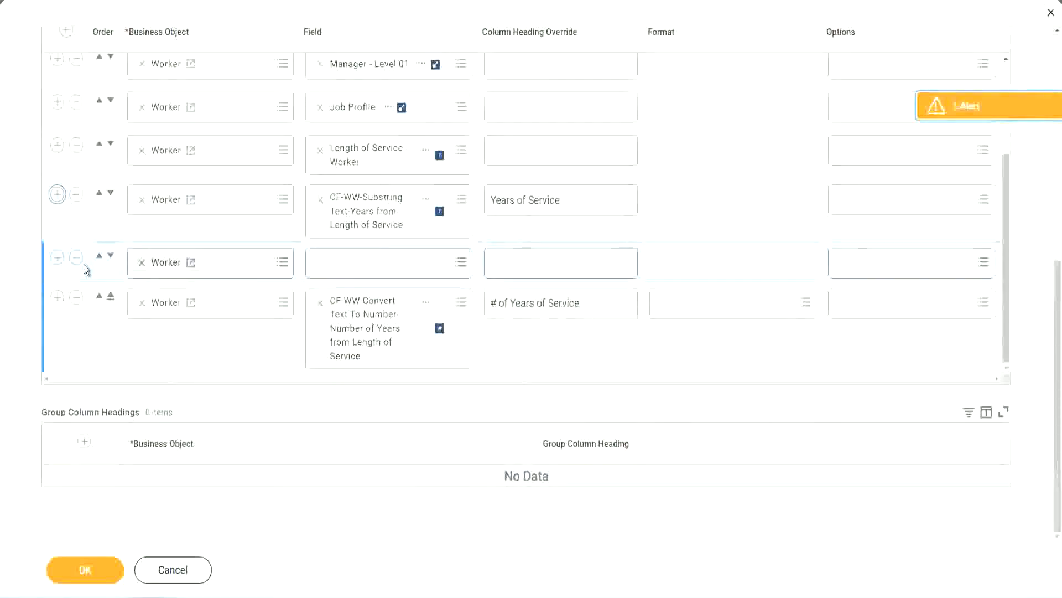
left_click(111, 256)
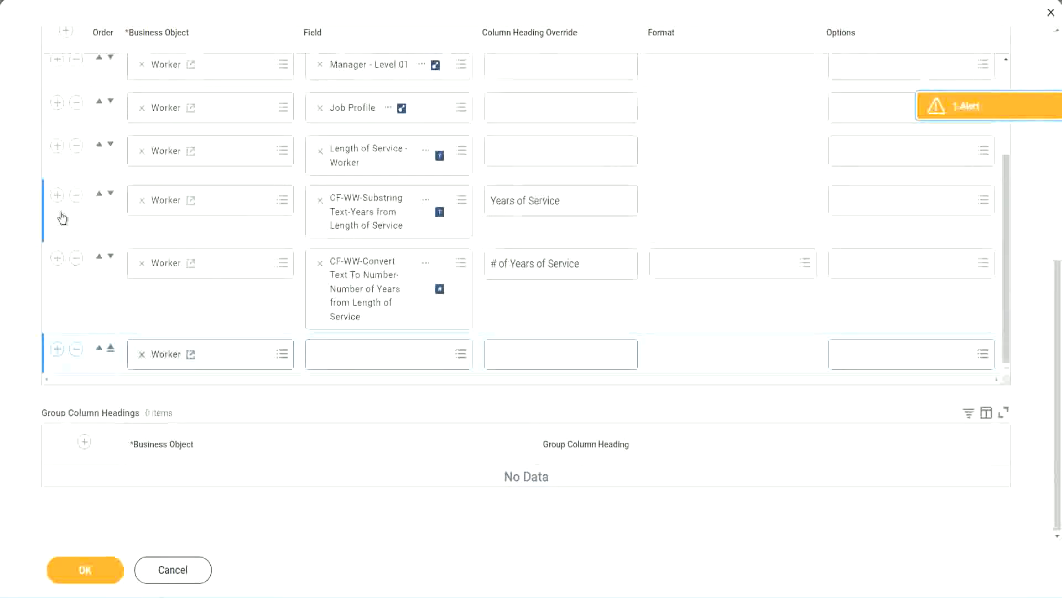
left_click(76, 196)
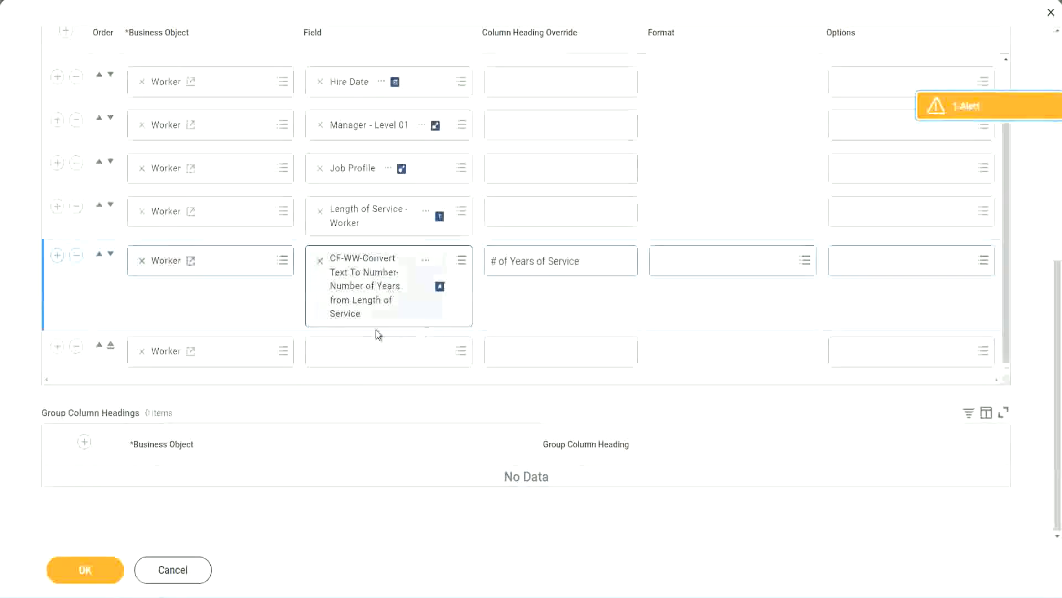
Set the new Worker row's field to CF-WW-Eval Exp-Derive Experience Bands from Years of Service, head it Experience Bands, and save the report.
left_click(347, 354)
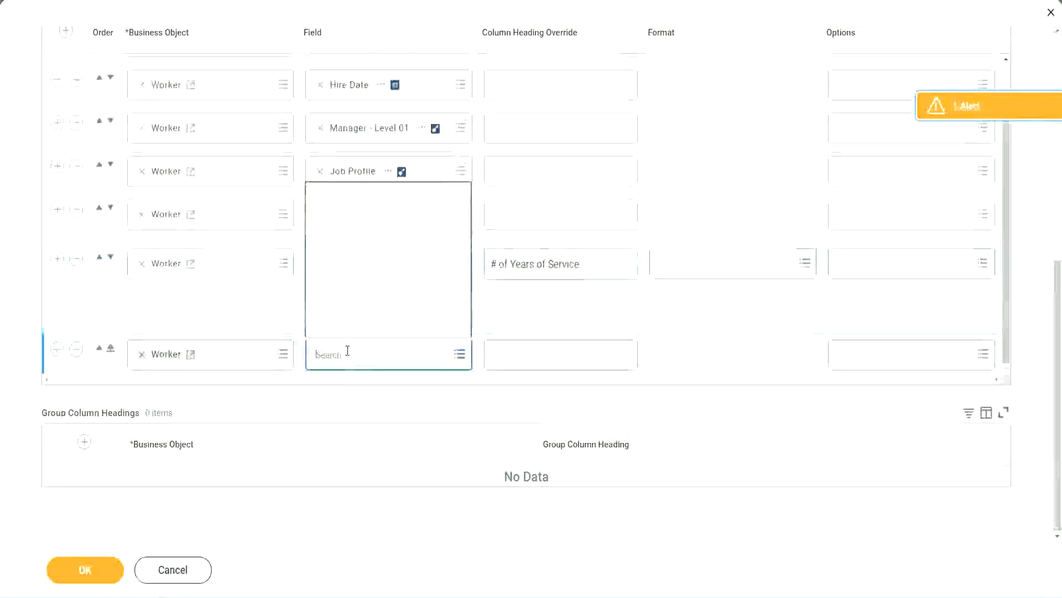
key("ctrl+v")
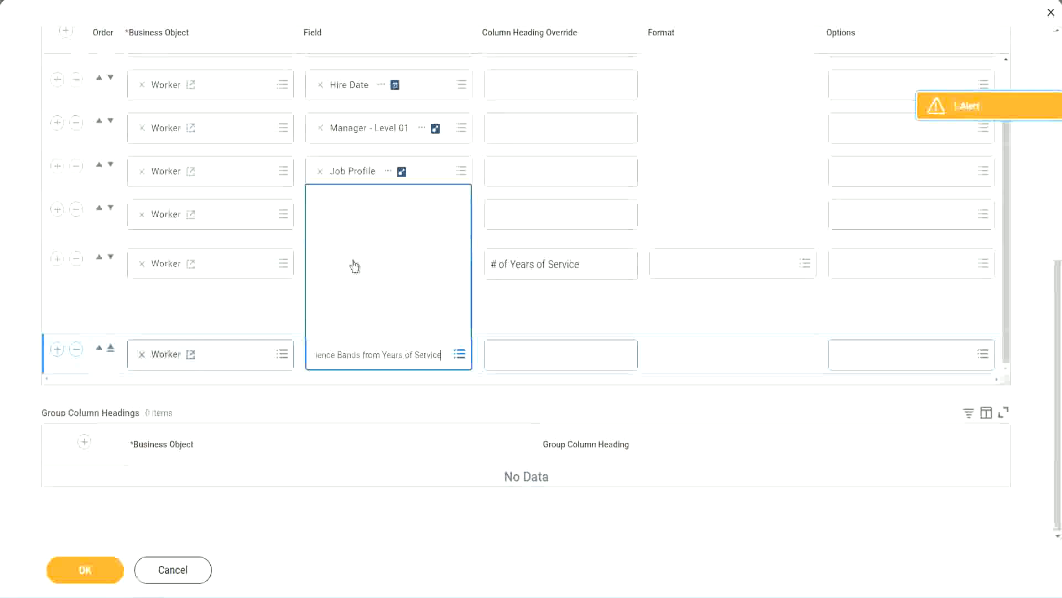
left_click(541, 318)
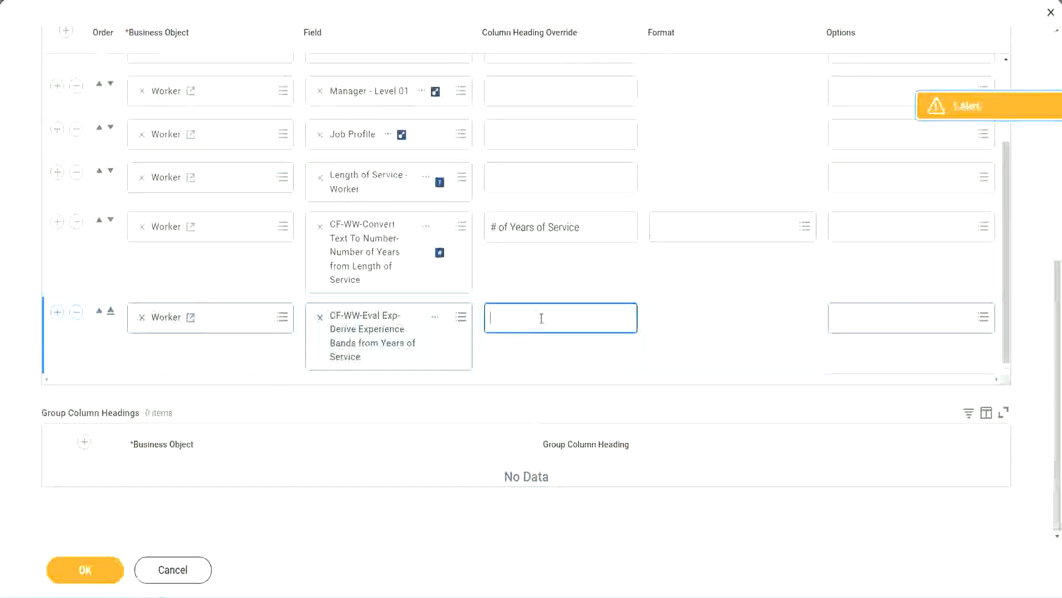
type("Experience Bands")
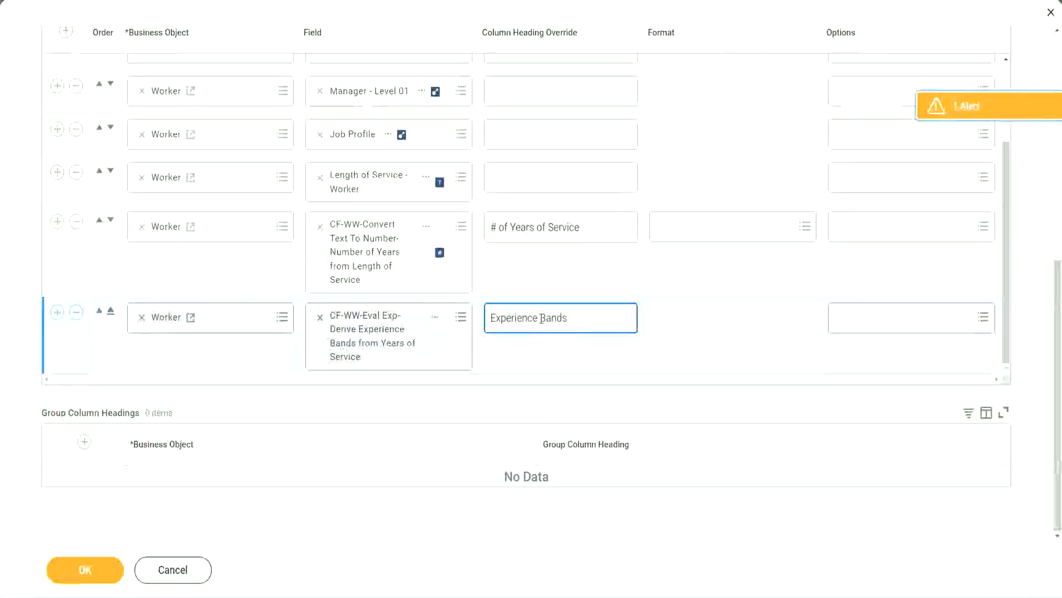
left_click(102, 571)
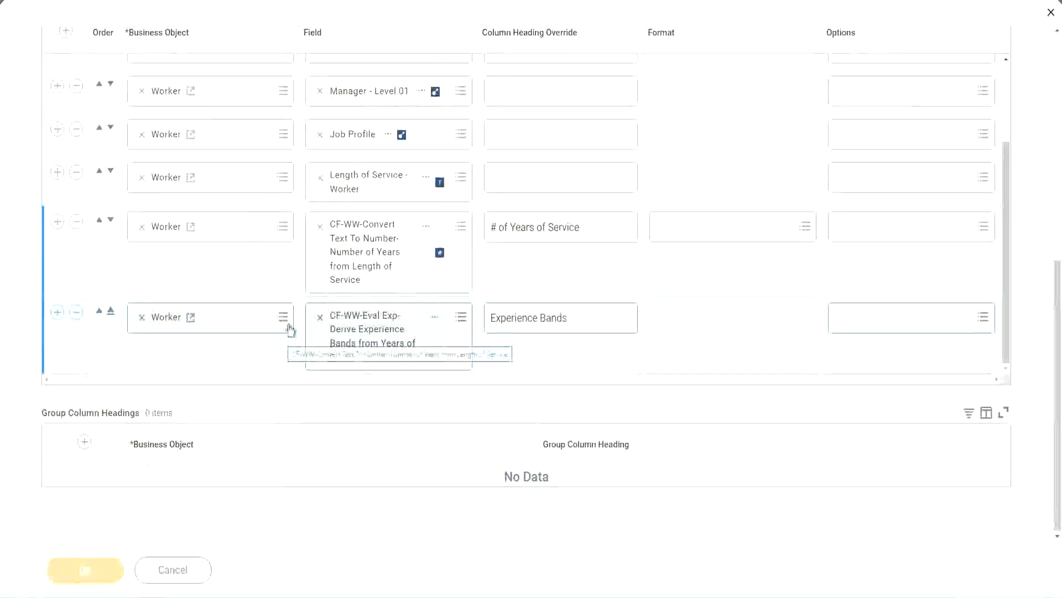
Run the WW Employee Details report with the worker type, employee type and contingent worker type prompts left blank.
scroll(308, 397, "down", 5)
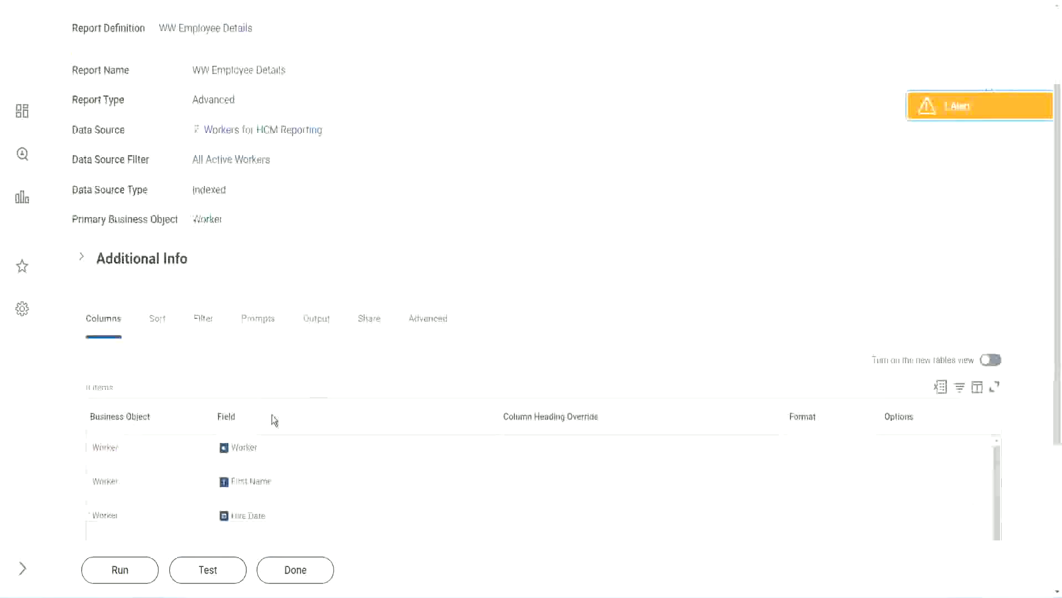
left_click(119, 570)
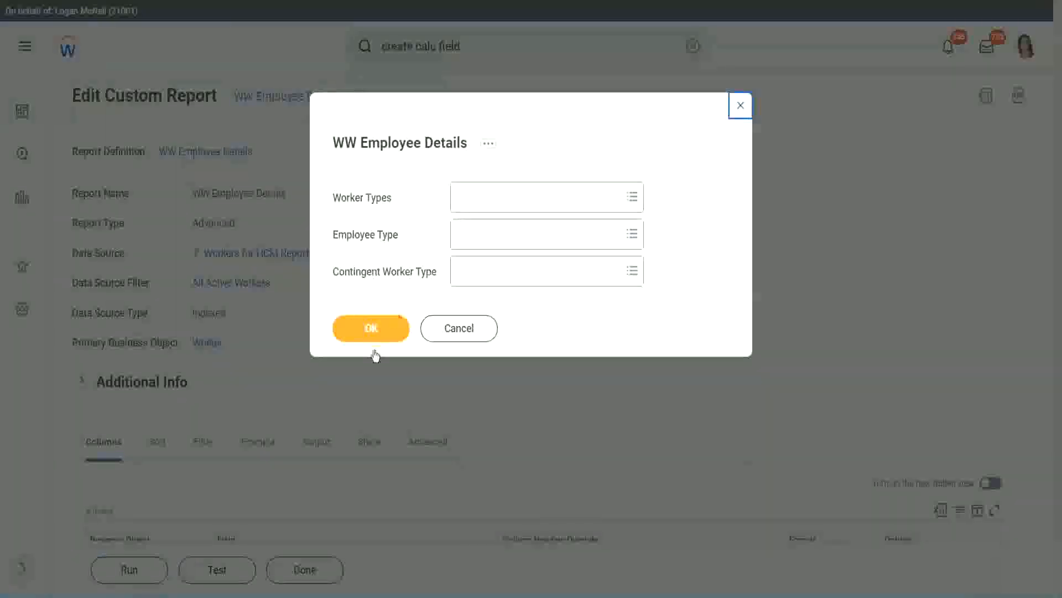
left_click(390, 318)
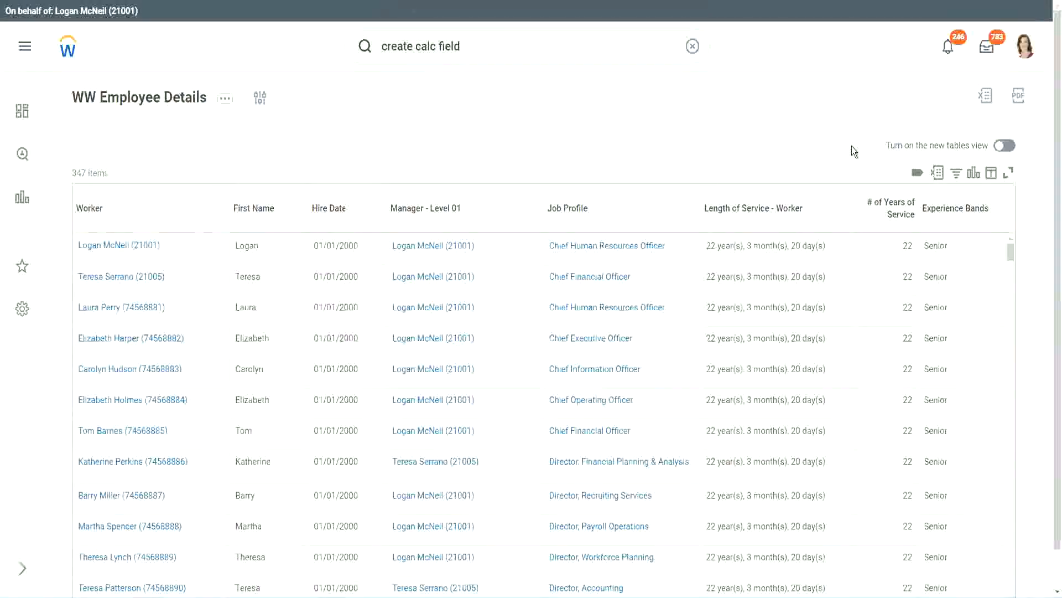
scroll(852, 146, "down", 1)
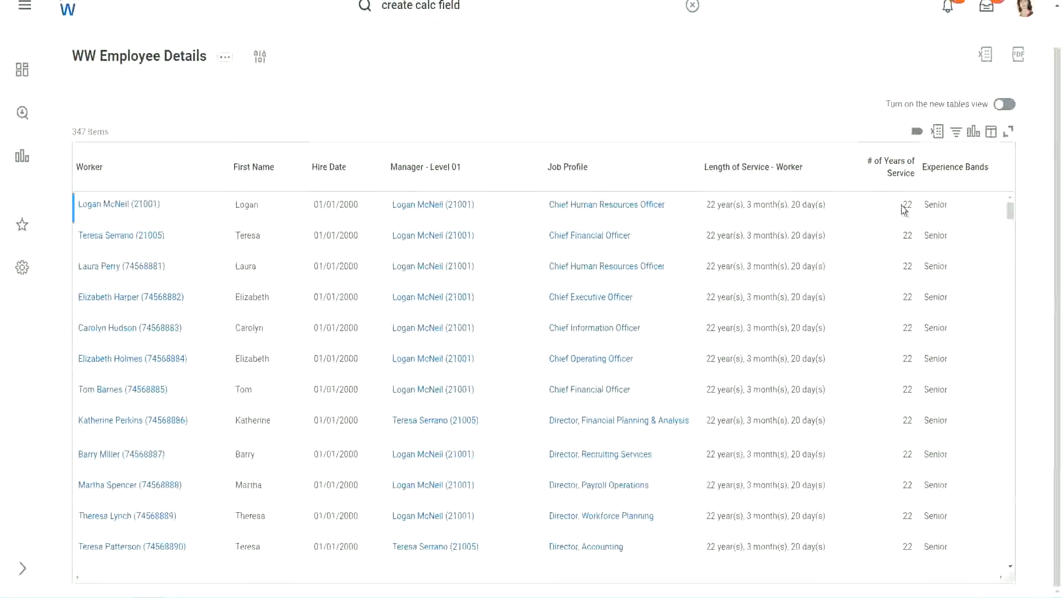
Compare the first worker's years of service with the 16 - 30 years Senior band in the Notepad++ notes.
left_click_drag(903, 206, 914, 205)
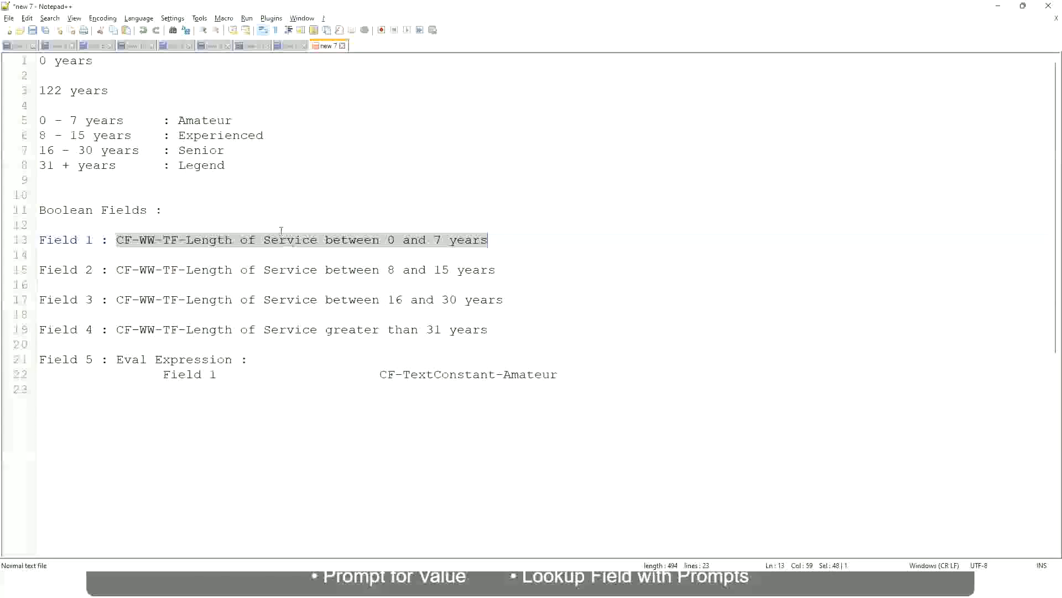
left_click(202, 195)
left_click(184, 148)
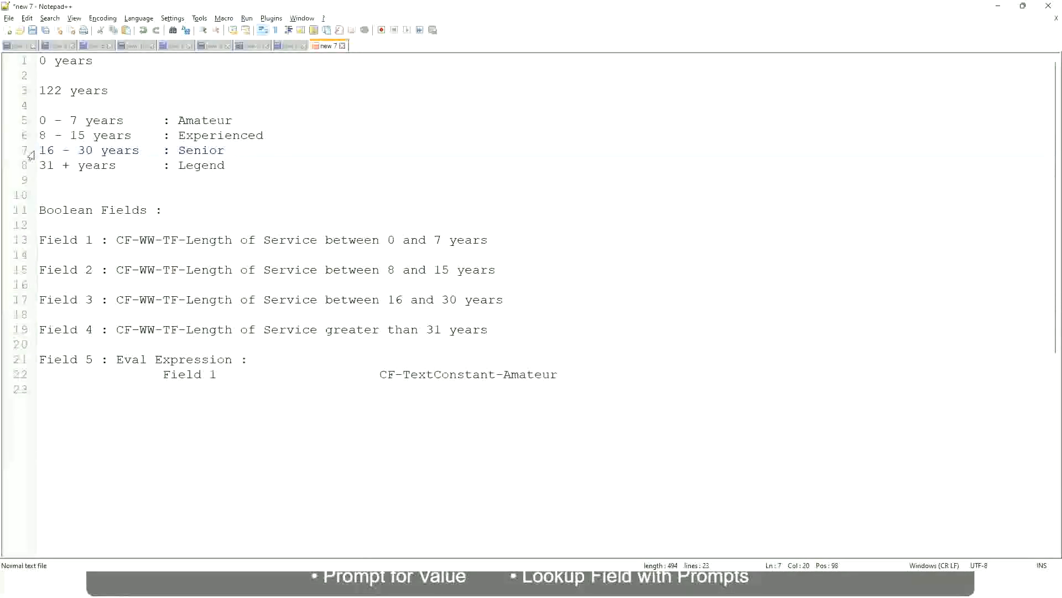
left_click_drag(39, 151, 100, 152)
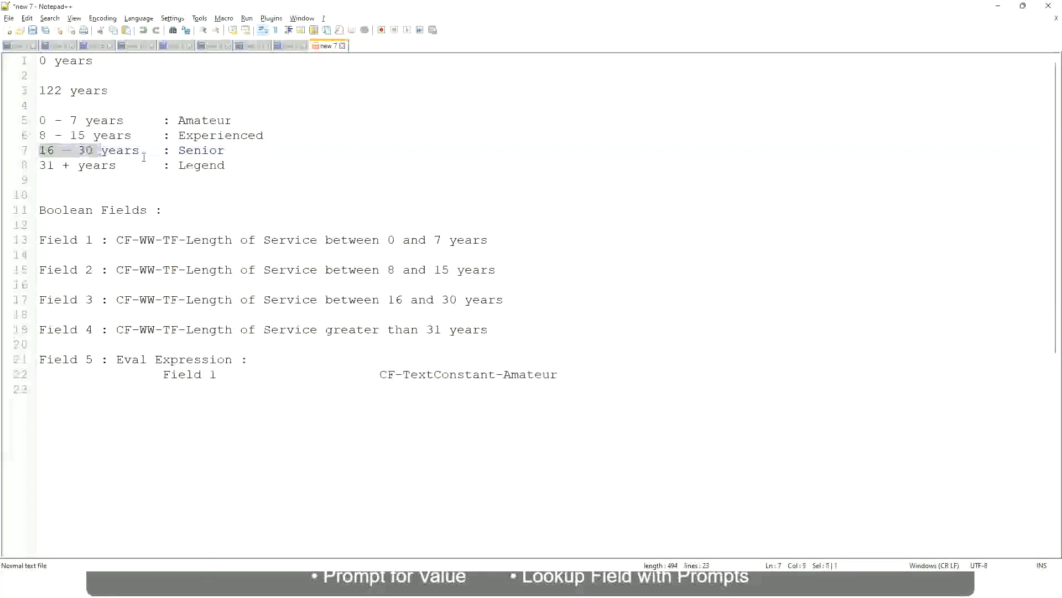
double_click(199, 151)
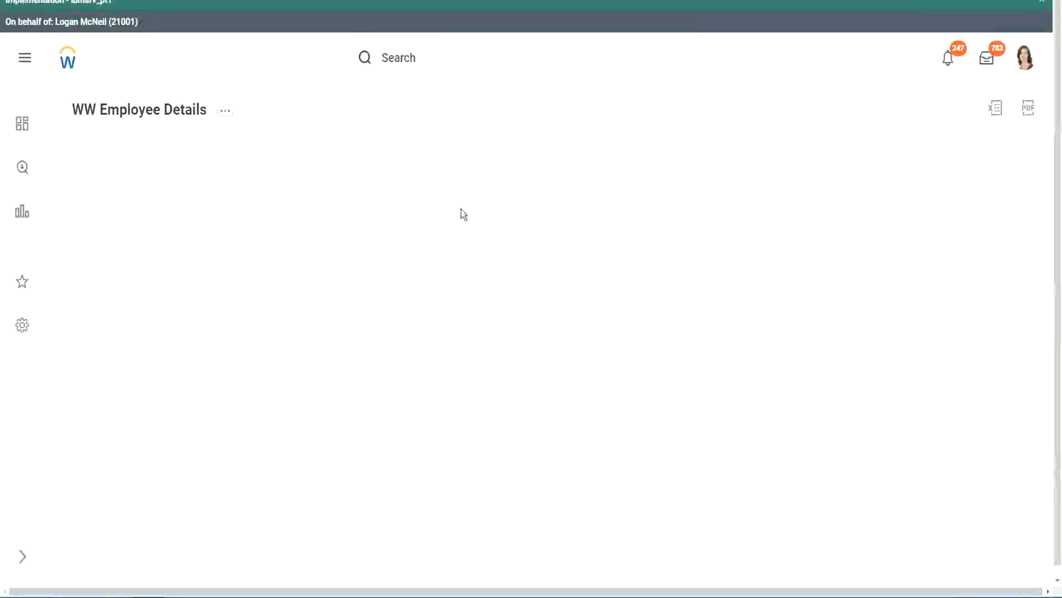
Go through the WW Employee Details report rows, checking each Experience Bands value against # of Years of Service.
scroll(916, 335, "down", 3)
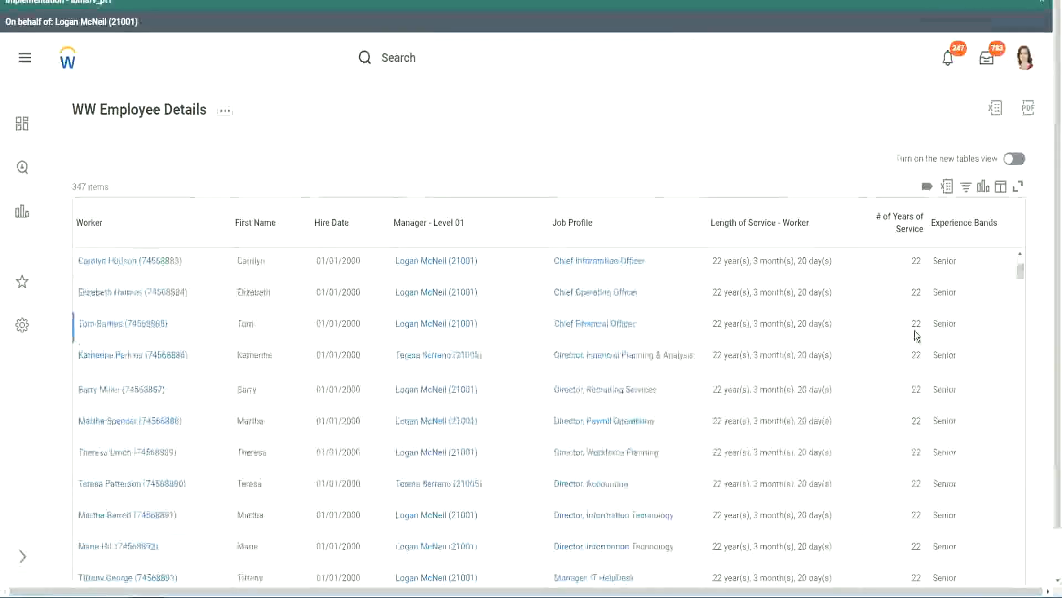
scroll(918, 337, "down", 7)
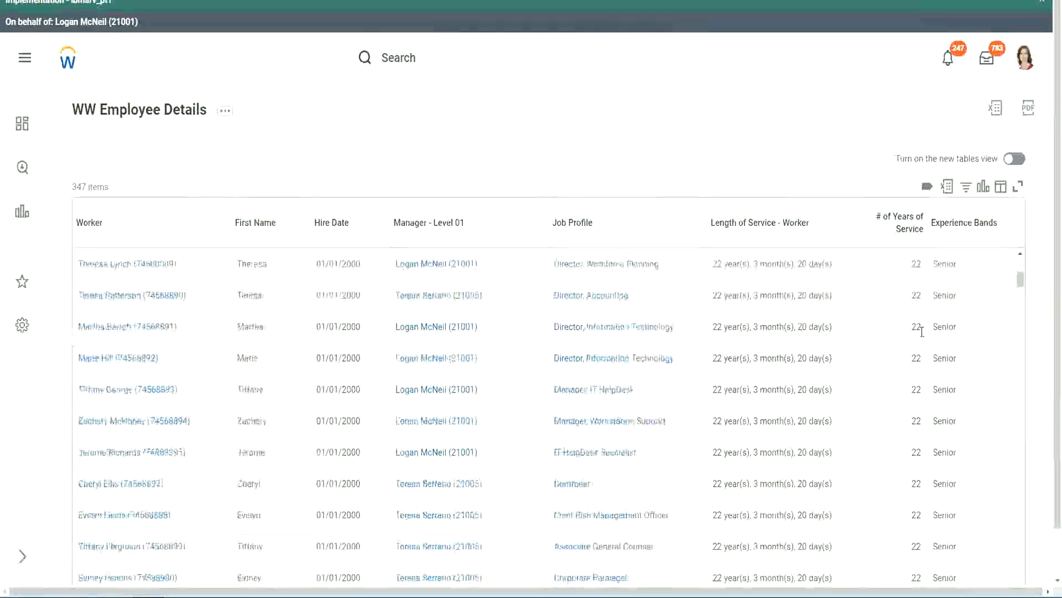
scroll(925, 366, "down", 7)
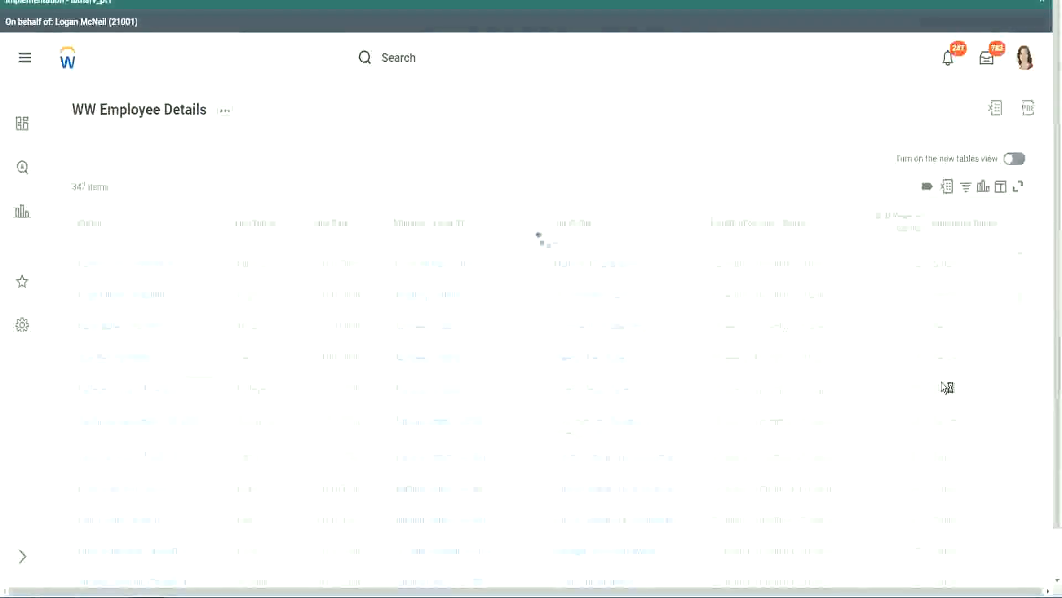
scroll(941, 382, "down", 1)
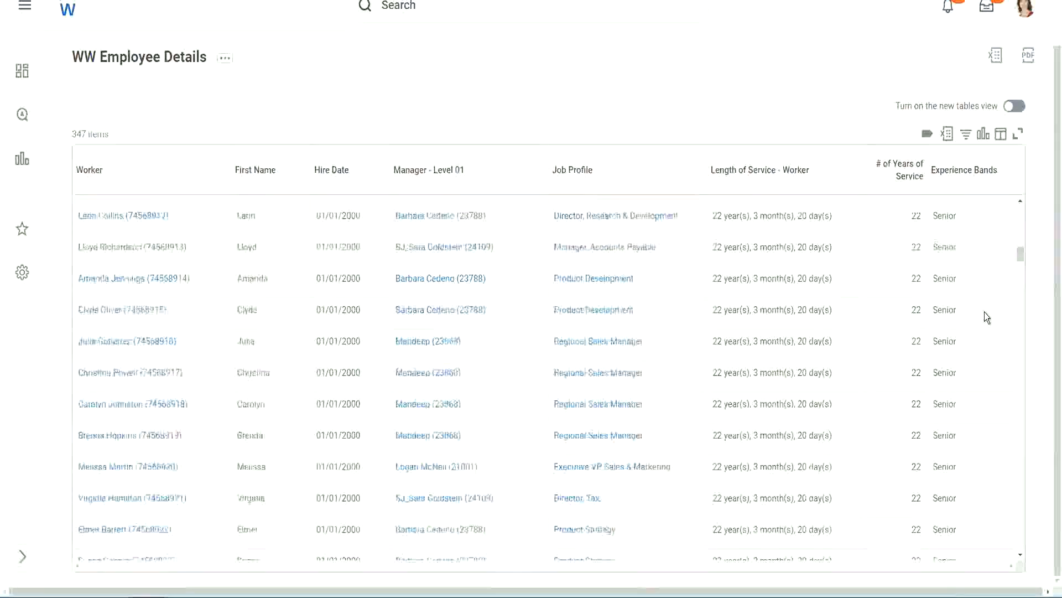
scroll(984, 311, "down", 3)
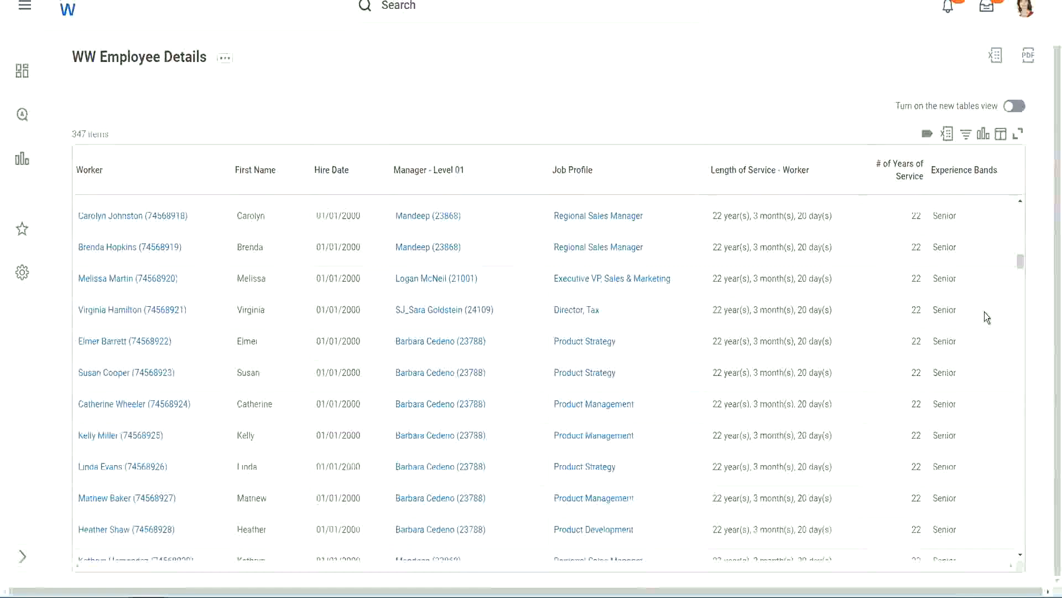
scroll(985, 311, "down", 7)
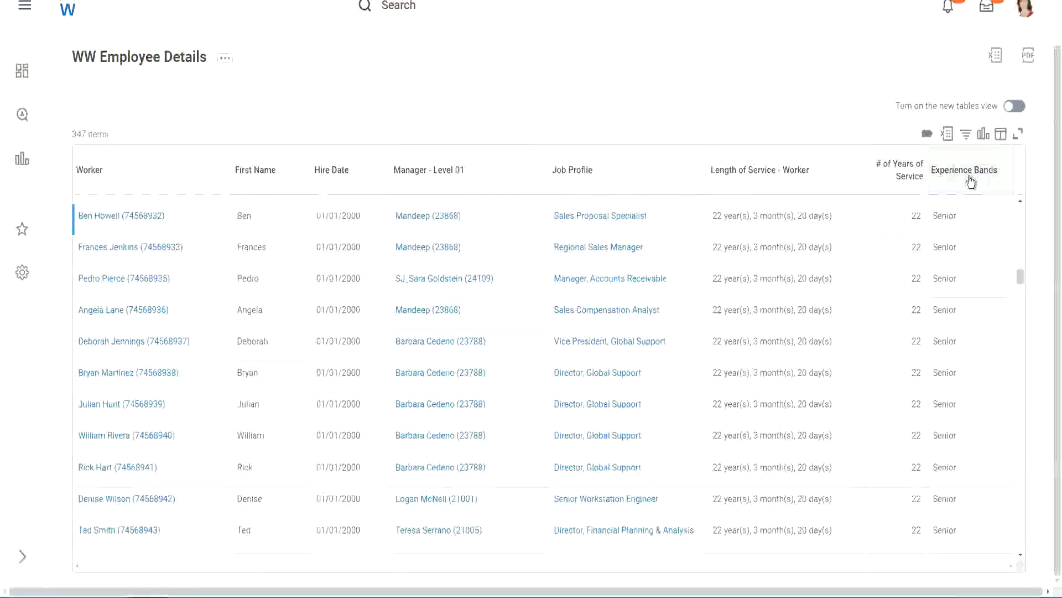
Filter the report's Experience Bands column to values containing Amateur.
left_click(970, 180)
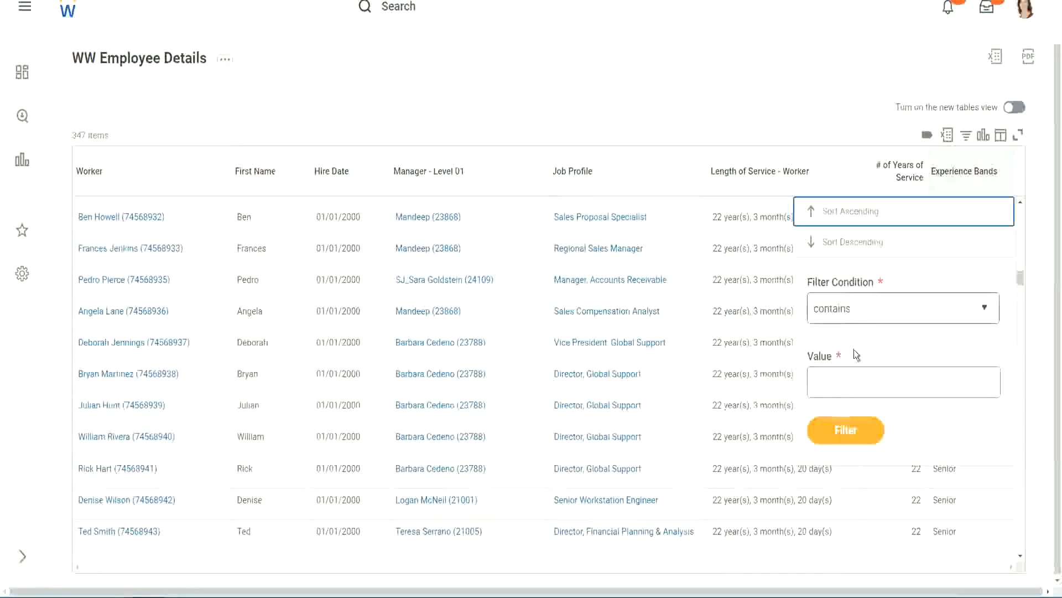
left_click(842, 372)
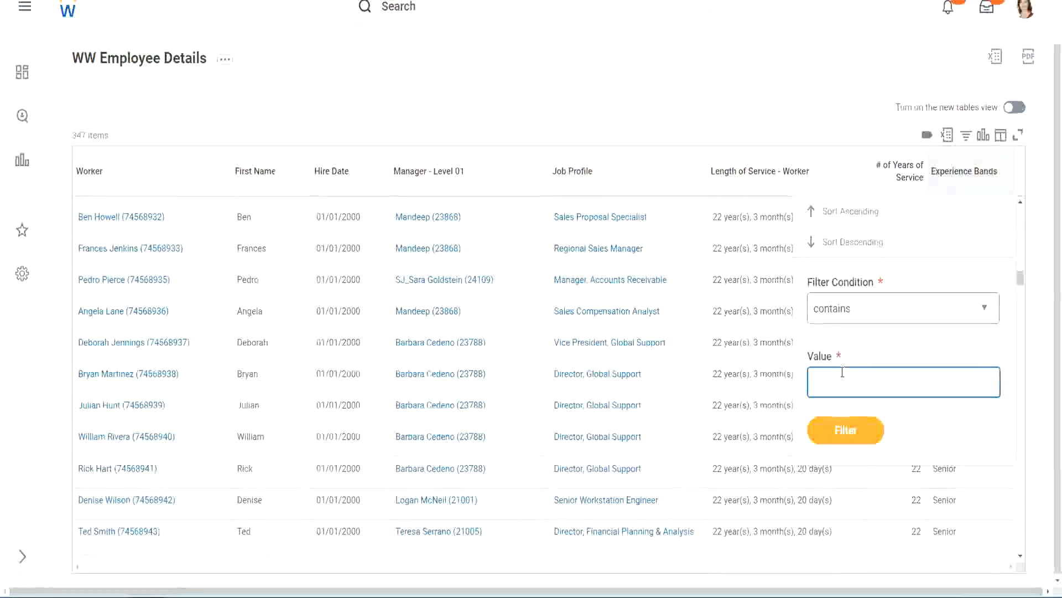
type("Amate")
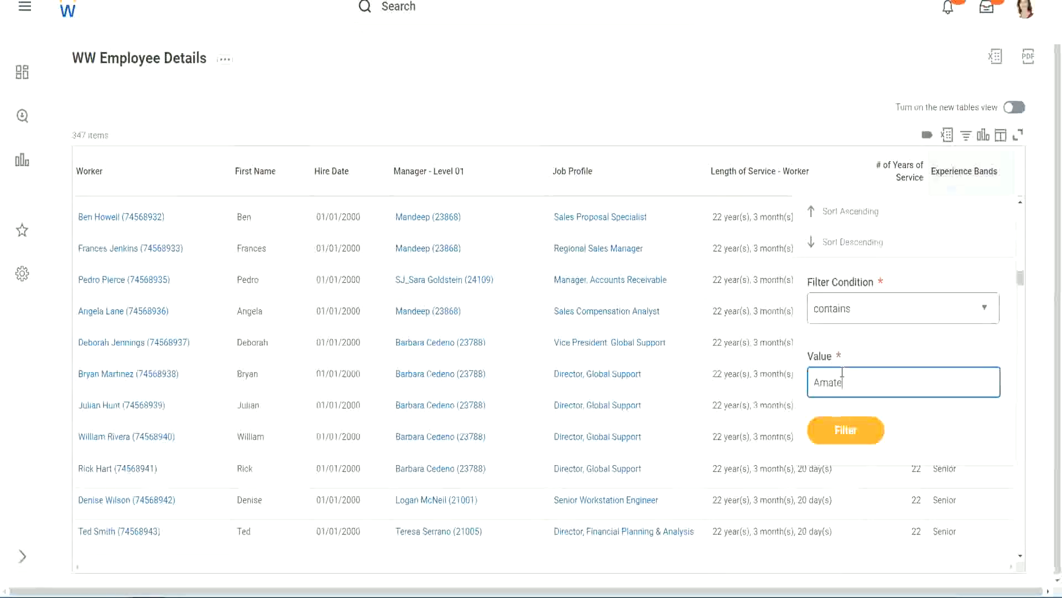
type("ur")
left_click(837, 434)
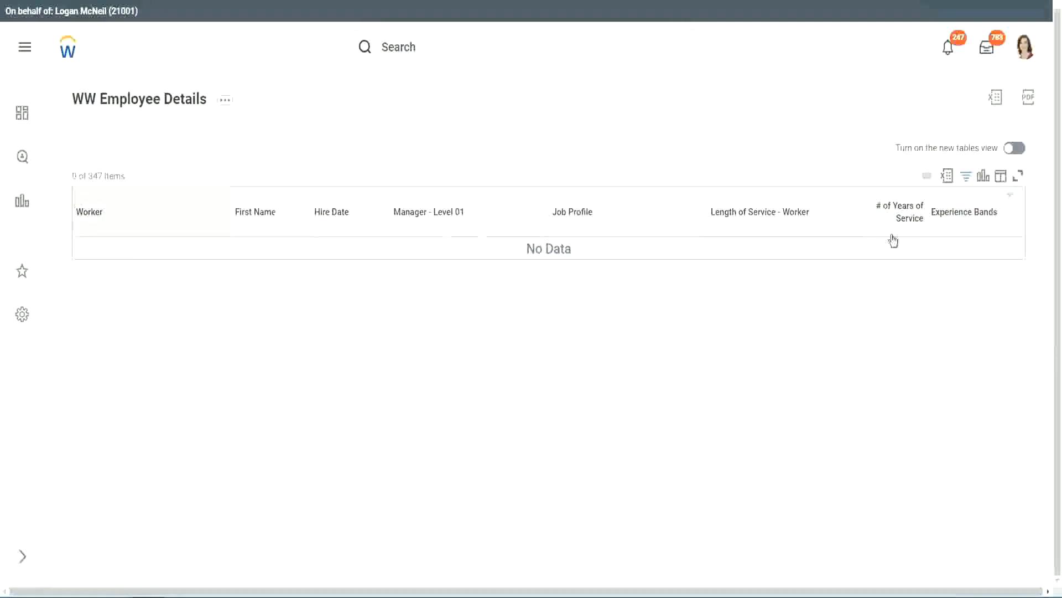
Change the Experience Bands column filter to values containing Legend.
left_click(960, 213)
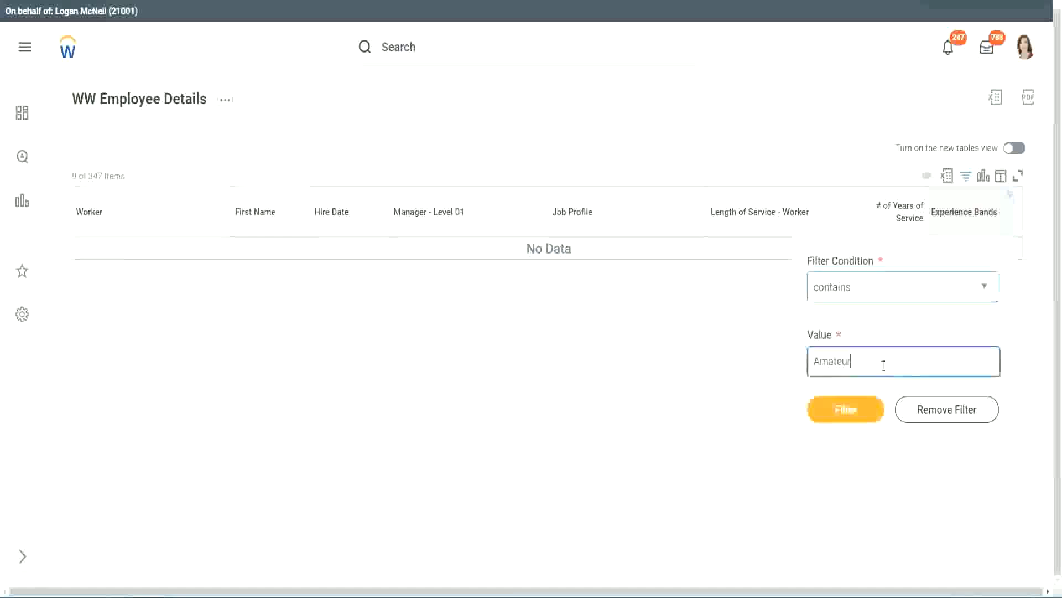
key("ctrl+a")
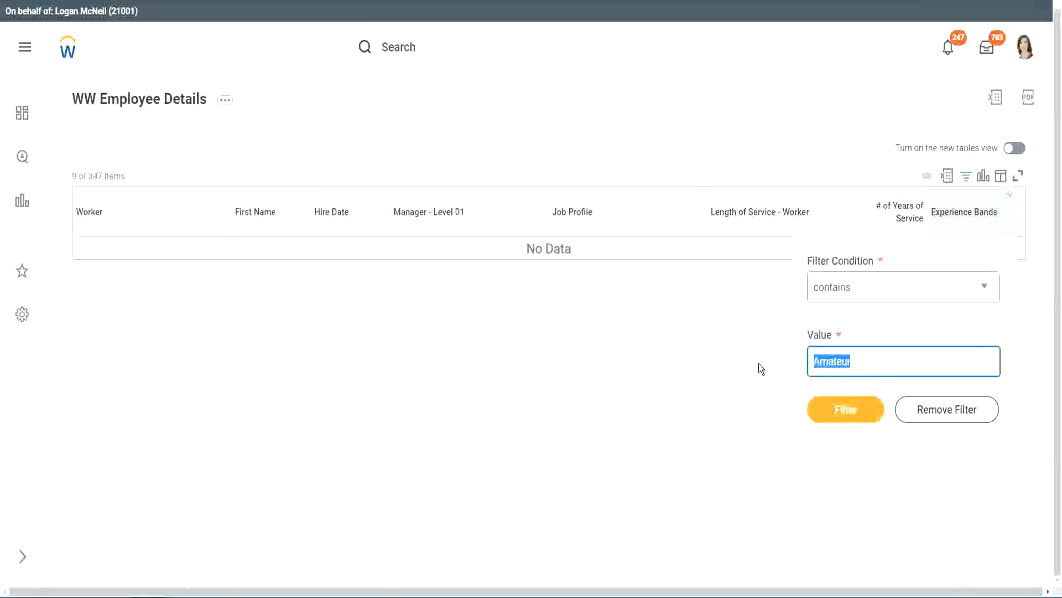
key("Return")
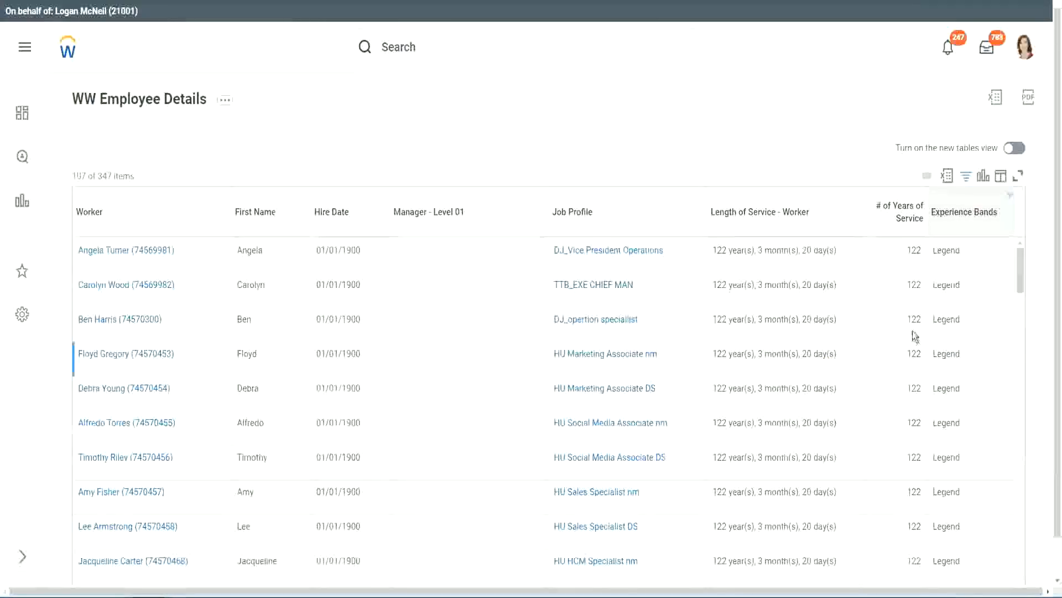
Examine the filtered Legend rows through to the last ones, checking their hire dates and # of Years of Service.
scroll(912, 331, "down", 20)
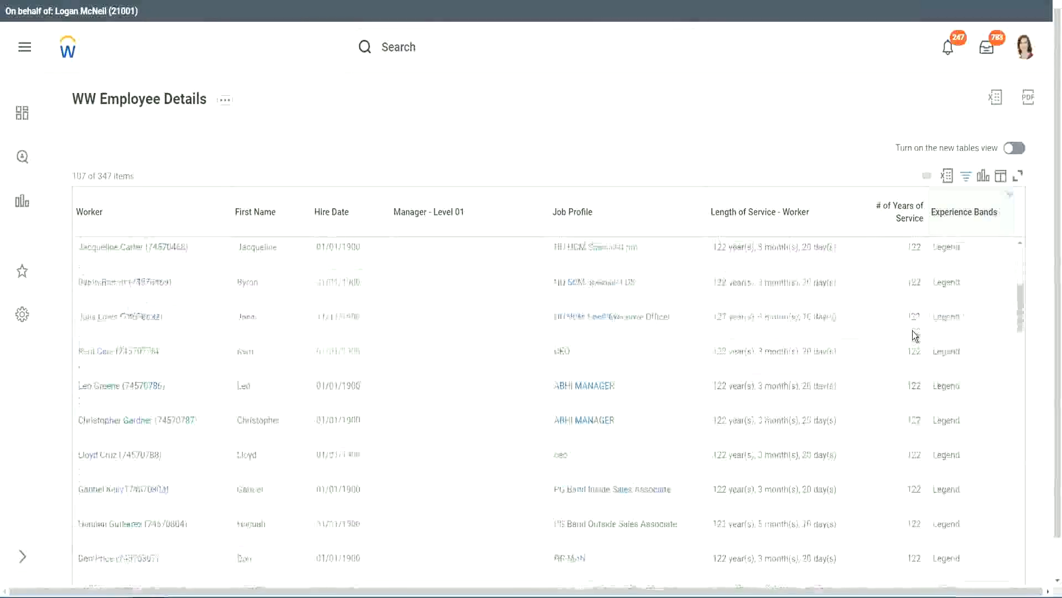
scroll(915, 336, "down", 3)
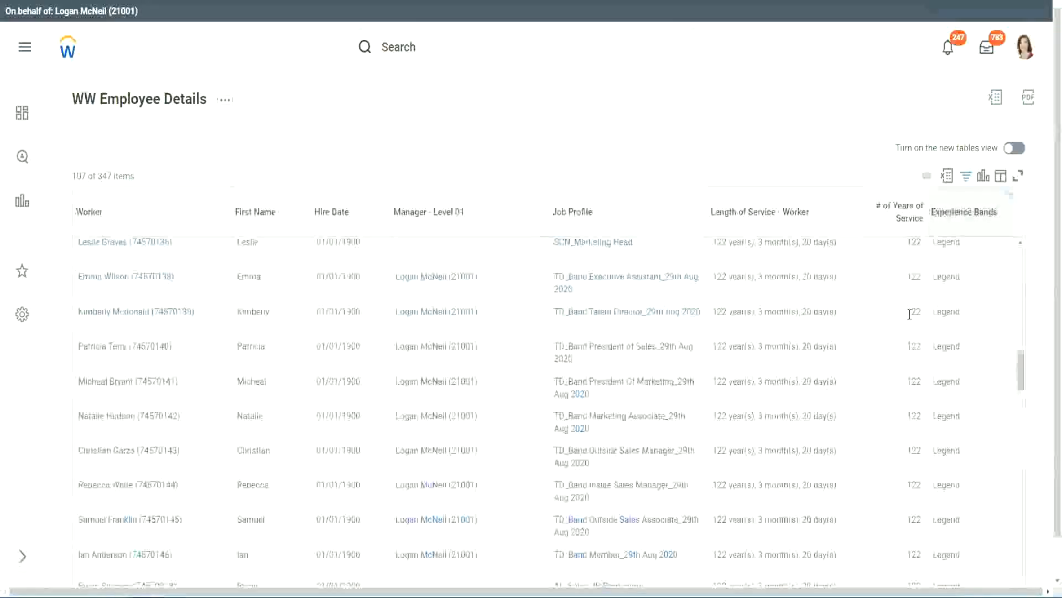
scroll(909, 314, "down", 10)
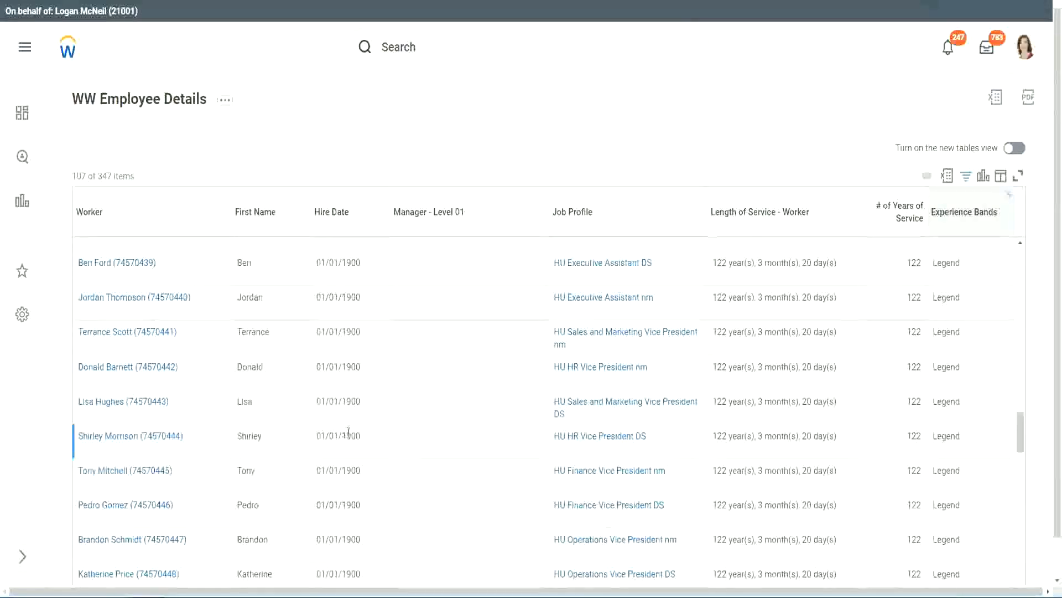
left_click_drag(342, 437, 362, 437)
scroll(904, 416, "down", 4)
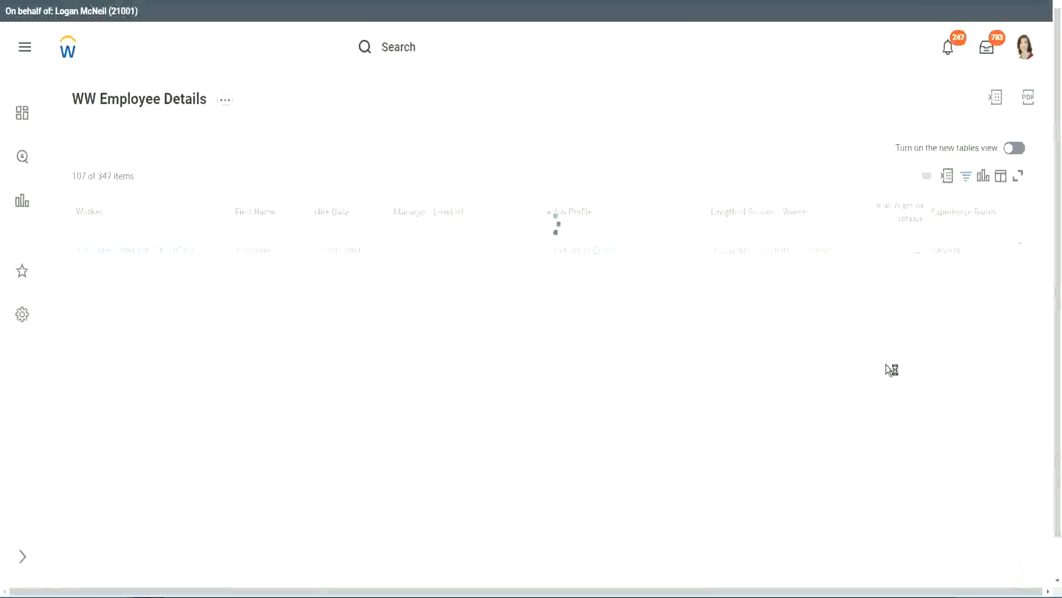
scroll(889, 370, "down", 5)
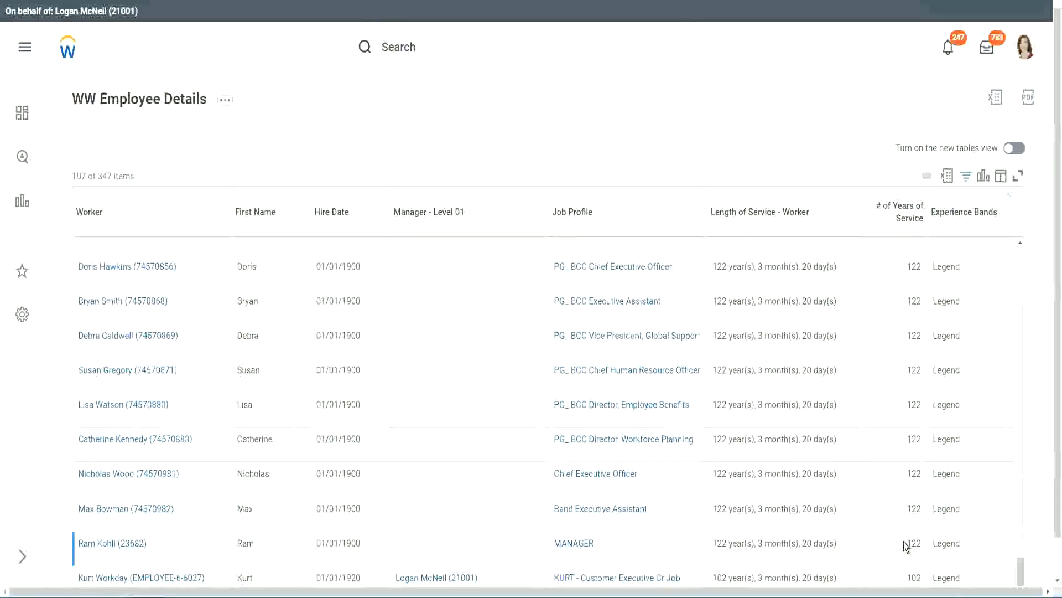
double_click(913, 577)
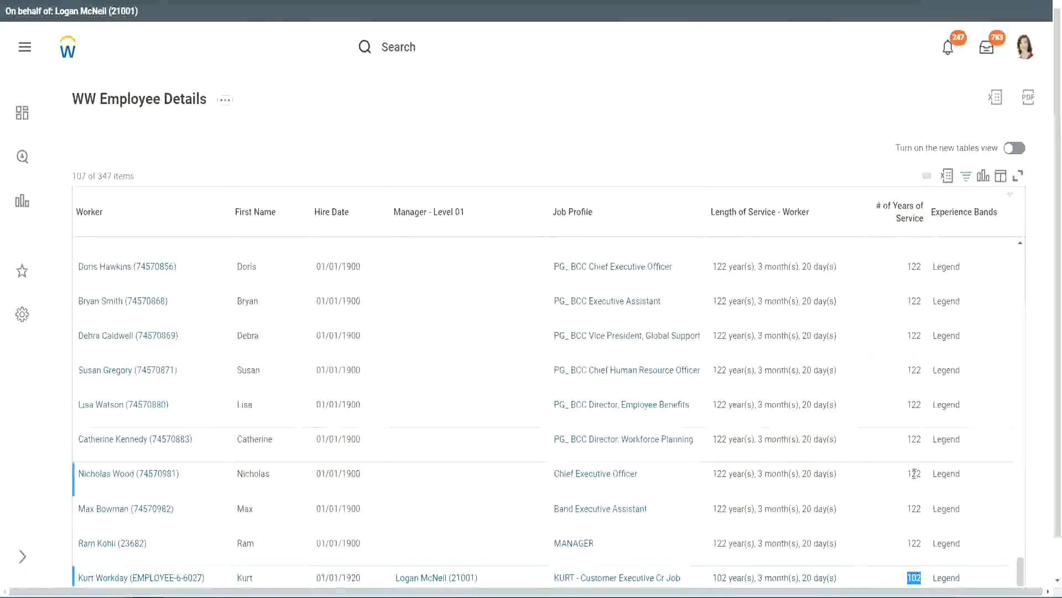
left_click_drag(914, 473, 923, 473)
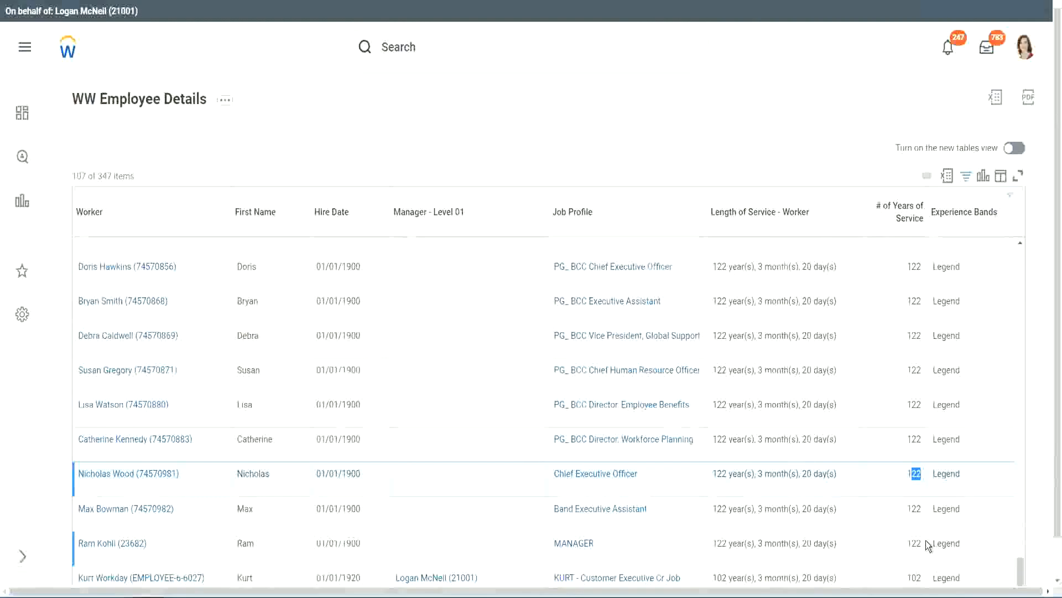
left_click(892, 440)
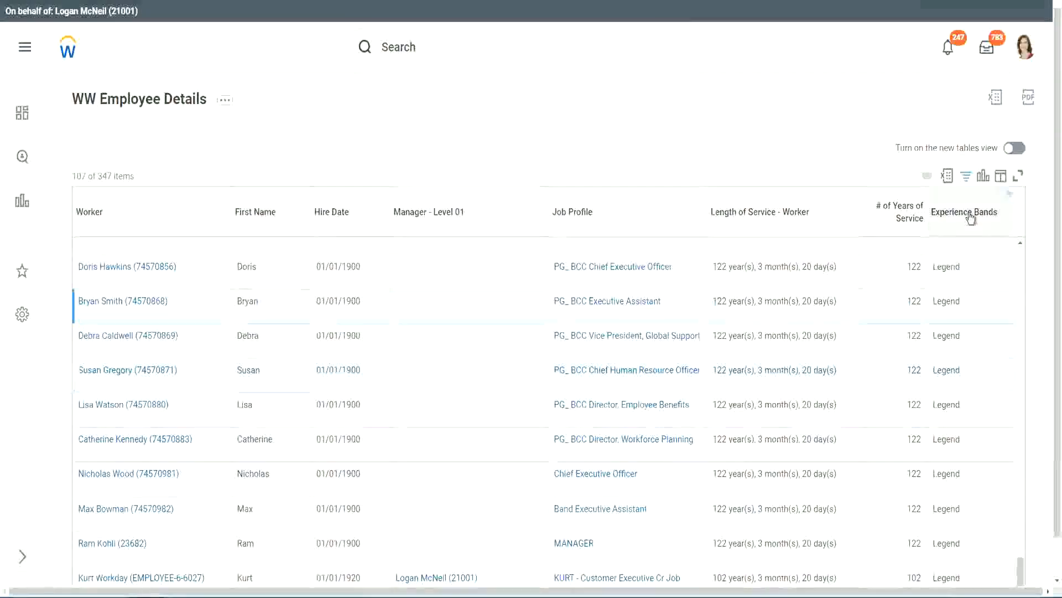
Change the Experience Bands column filter to values containing Experienced.
left_click(973, 240)
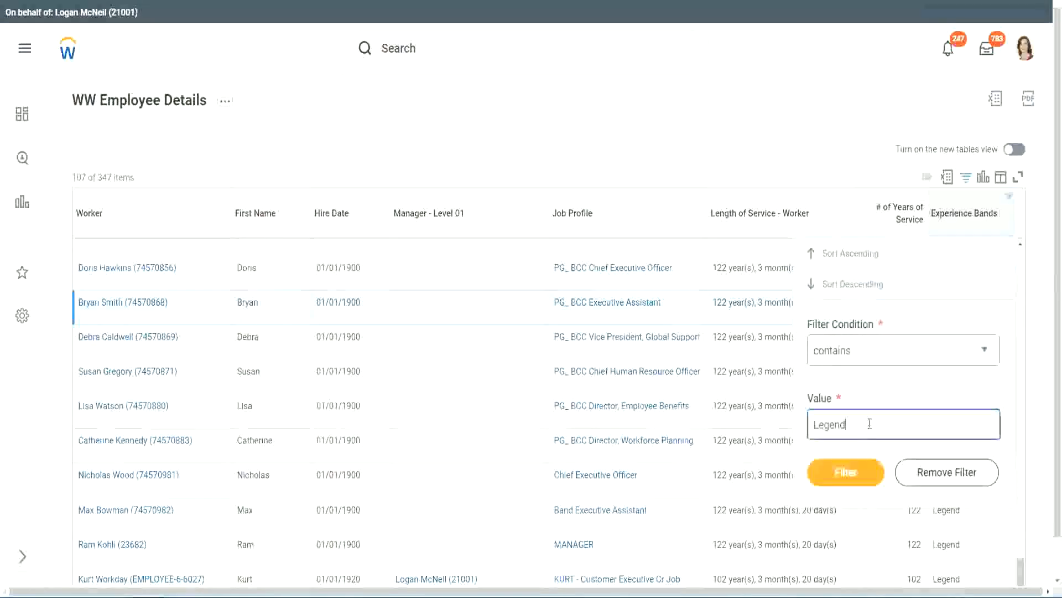
double_click(832, 421)
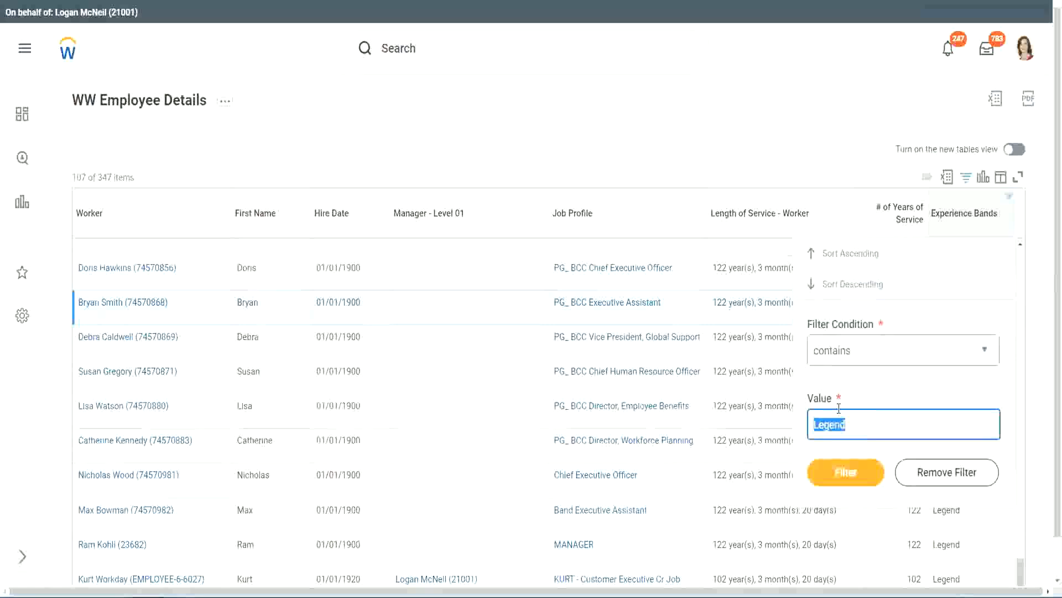
type("Ex")
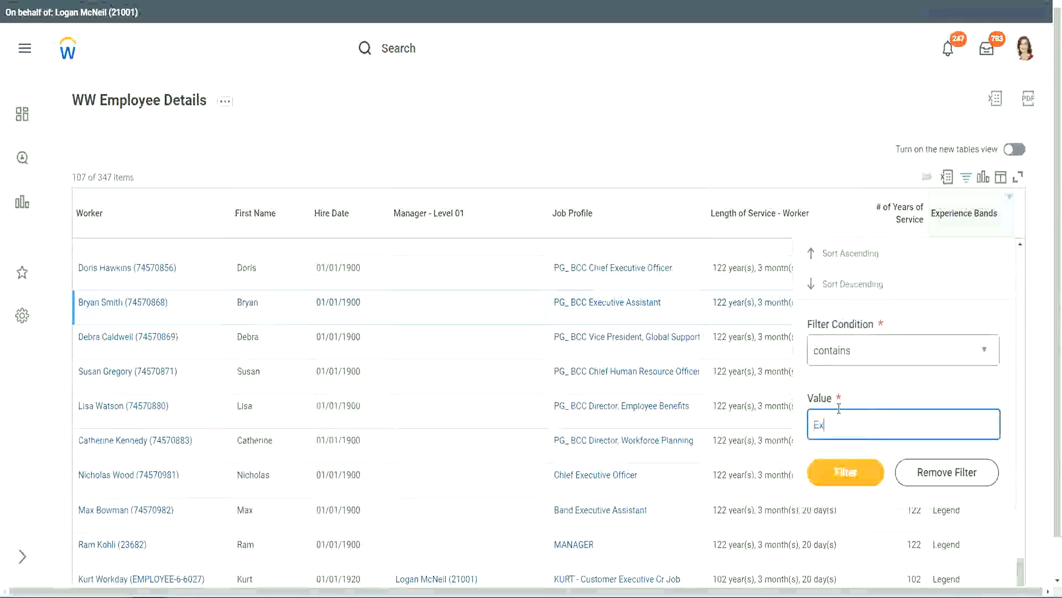
type("per")
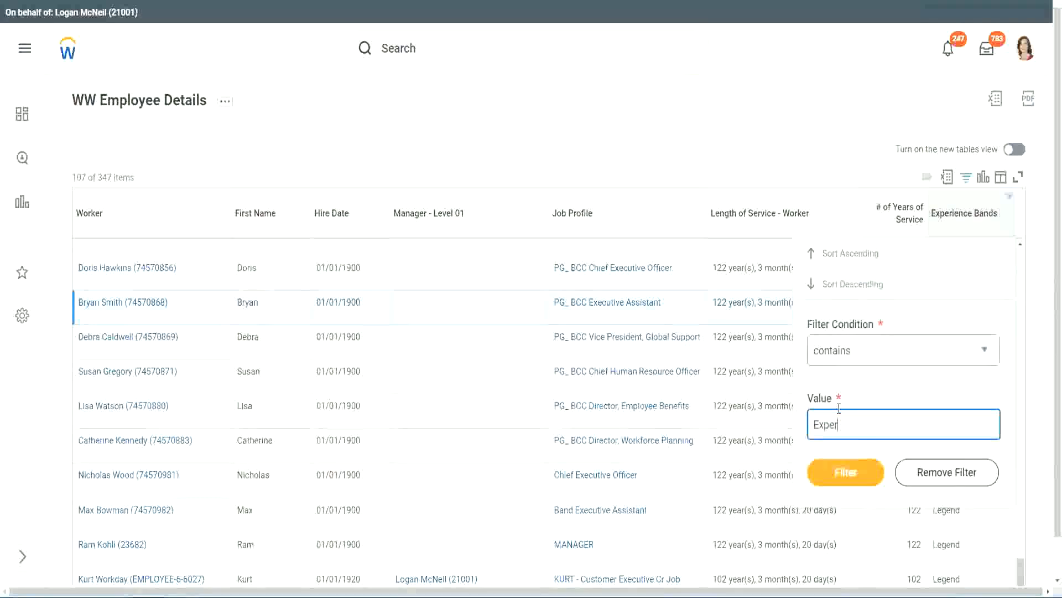
type("ienced")
left_click(845, 474)
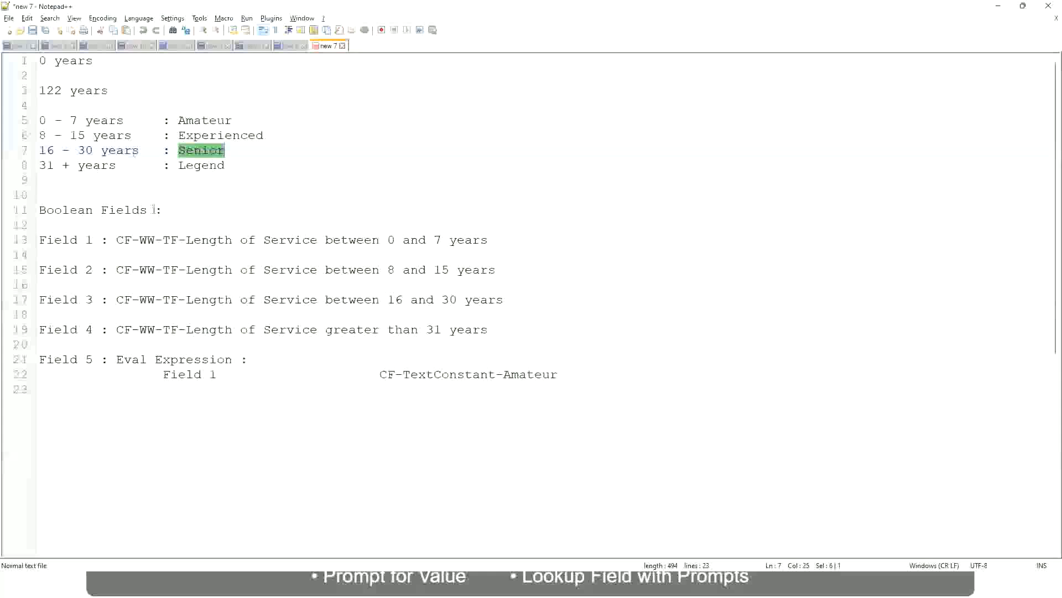
Switch to the Notepad++ notes and check the year range defined for the Experienced band.
left_click(46, 135)
left_click_drag(47, 135, 69, 135)
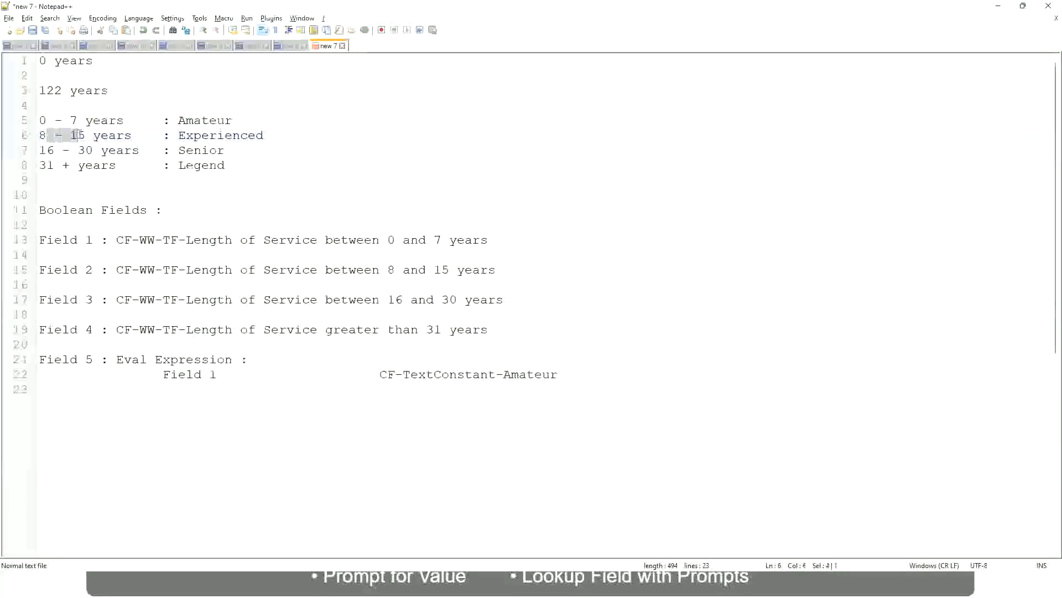
left_click(85, 135)
left_click(122, 136)
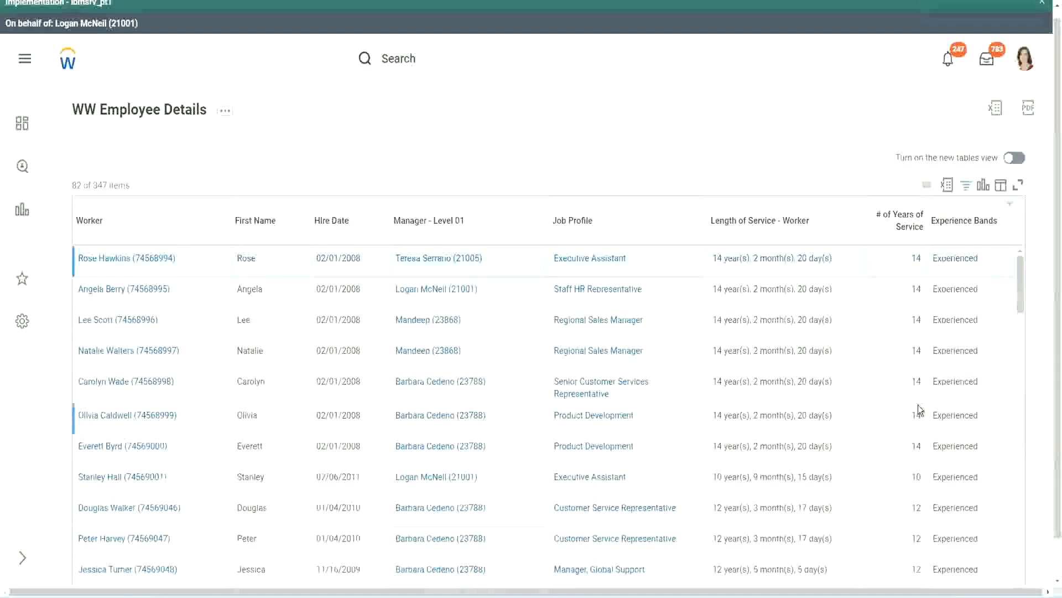
Return to the WW Employee Details report and examine the filtered Experienced rows, comparing # of Years of Service with the band's range.
scroll(920, 409, "down", 4)
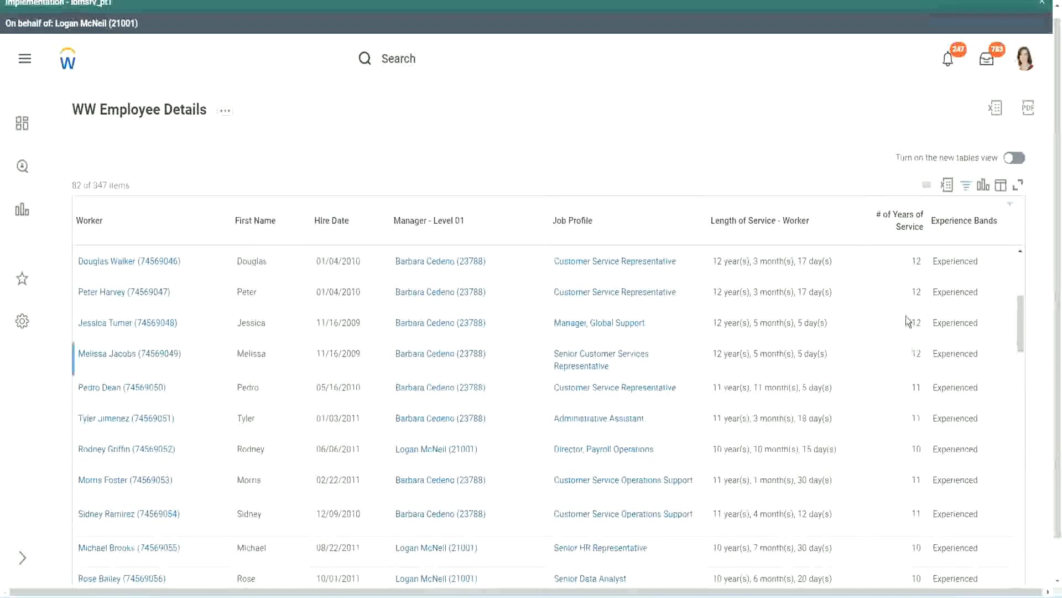
double_click(916, 292)
double_click(955, 291)
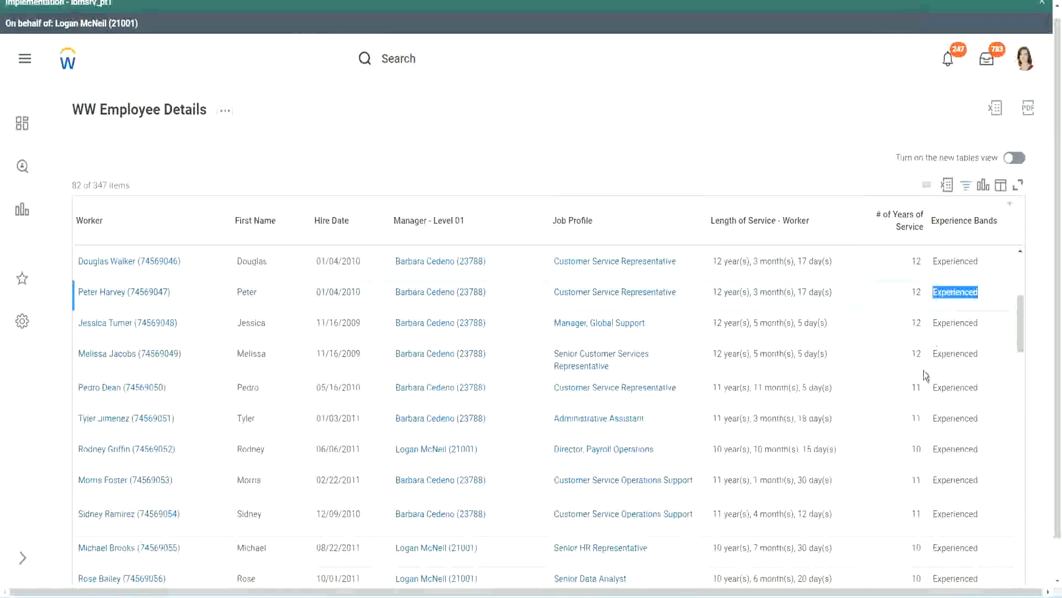
scroll(919, 387, "down", 2)
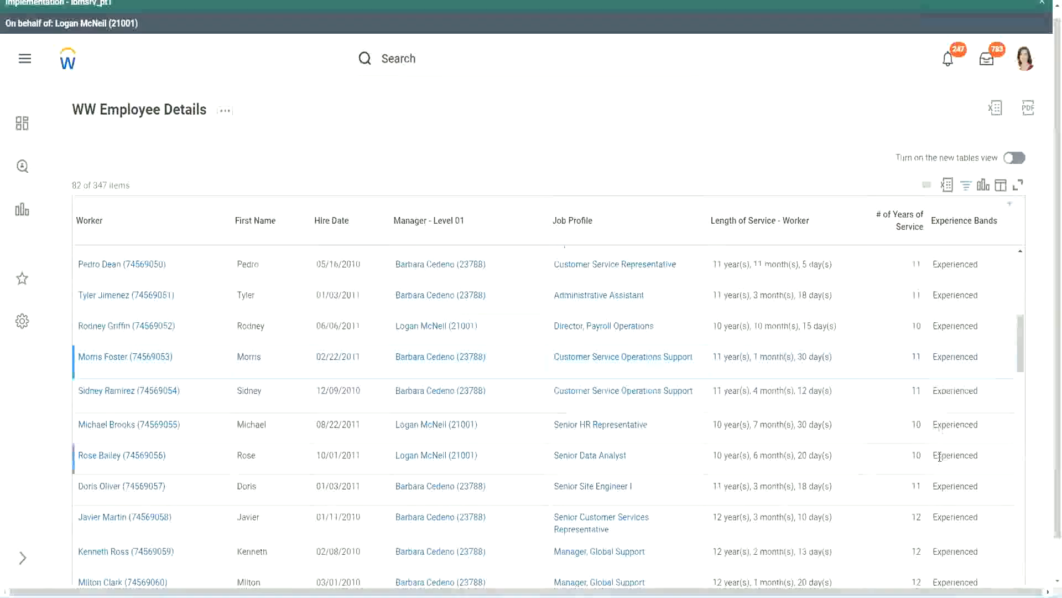
scroll(940, 457, "down", 5)
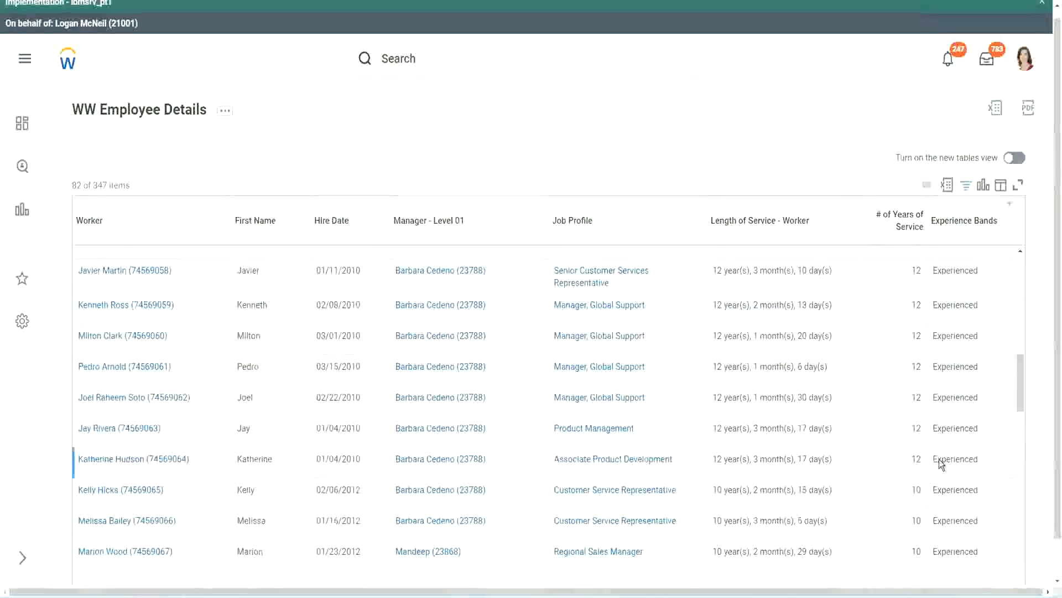